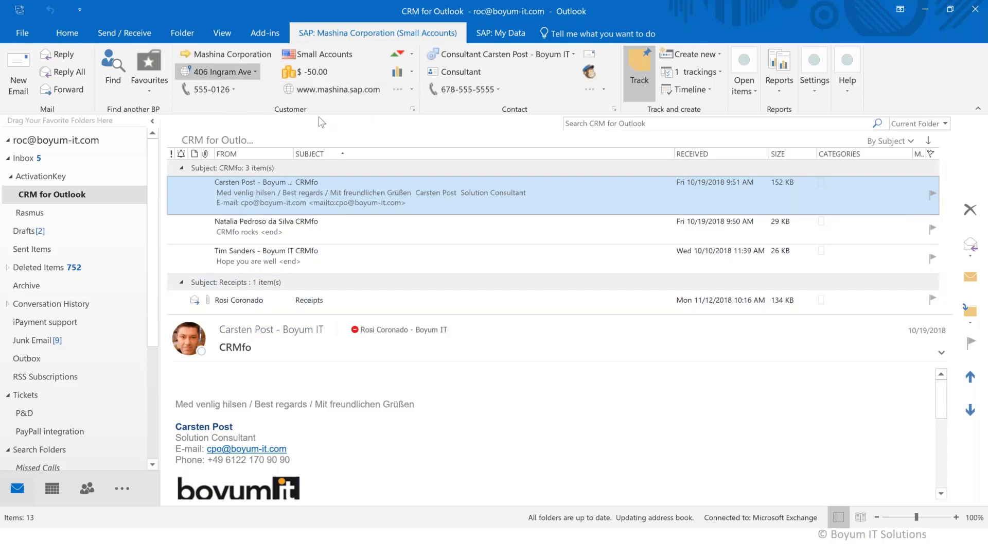
- Open the Seidor Work-shop Feedback auto-reply email and match it to supplier SMD TECHNOLOGIES
scroll(368, 229, down, 2)
click(354, 254)
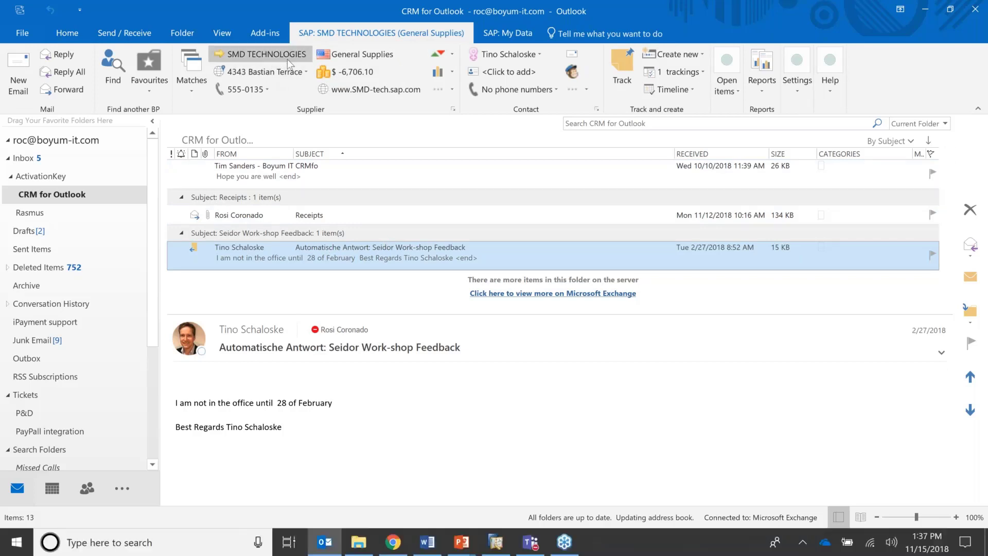
mouse_move(288, 60)
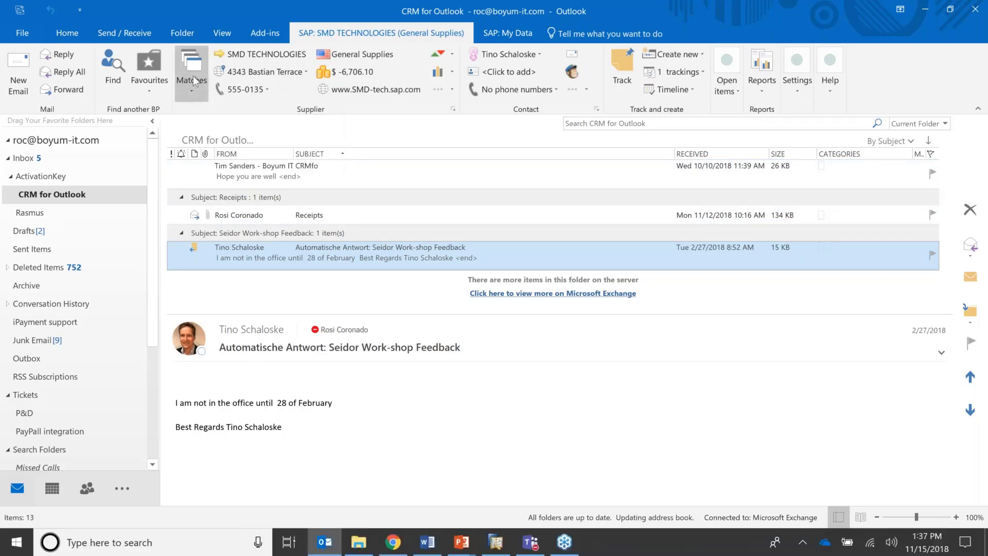
click(192, 91)
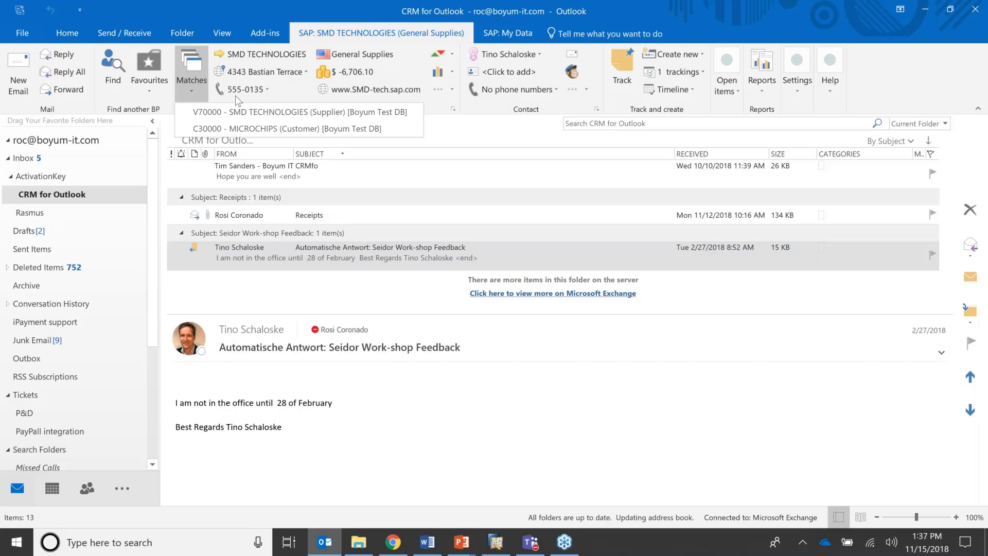
click(202, 113)
- Switch the match to customer MICROCHIPS, then open the 'Hope you are well' CRMfo email
click(193, 90)
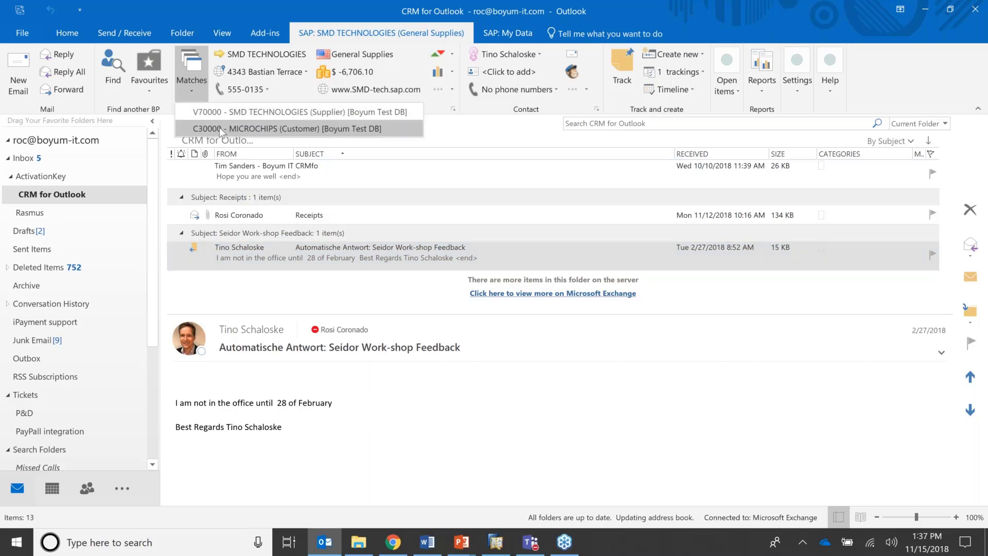
click(219, 128)
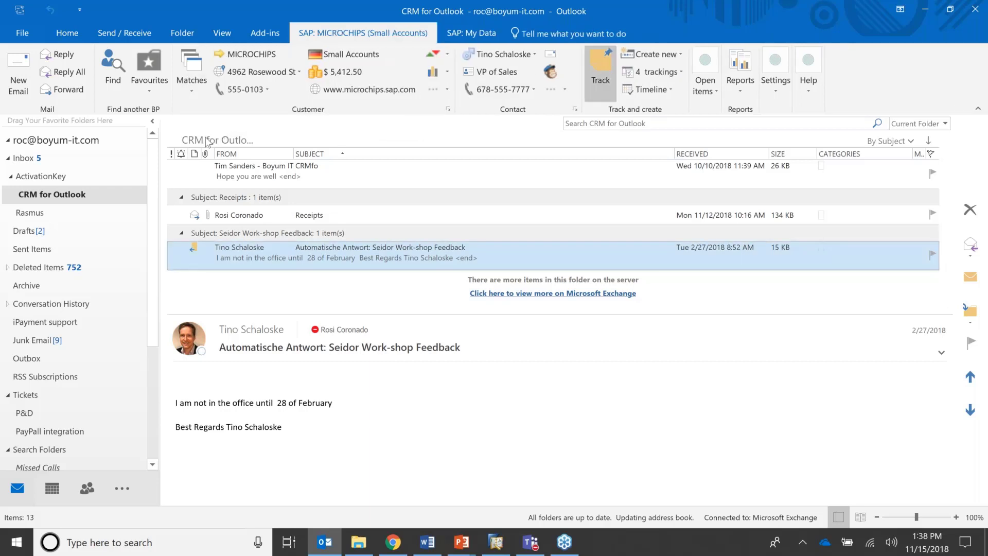
scroll(289, 241, up, 2)
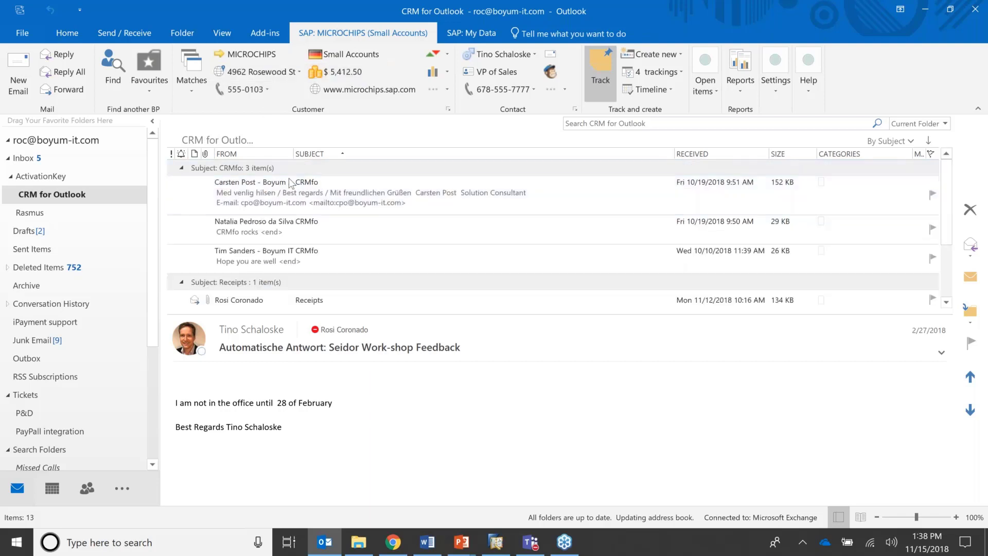
click(278, 263)
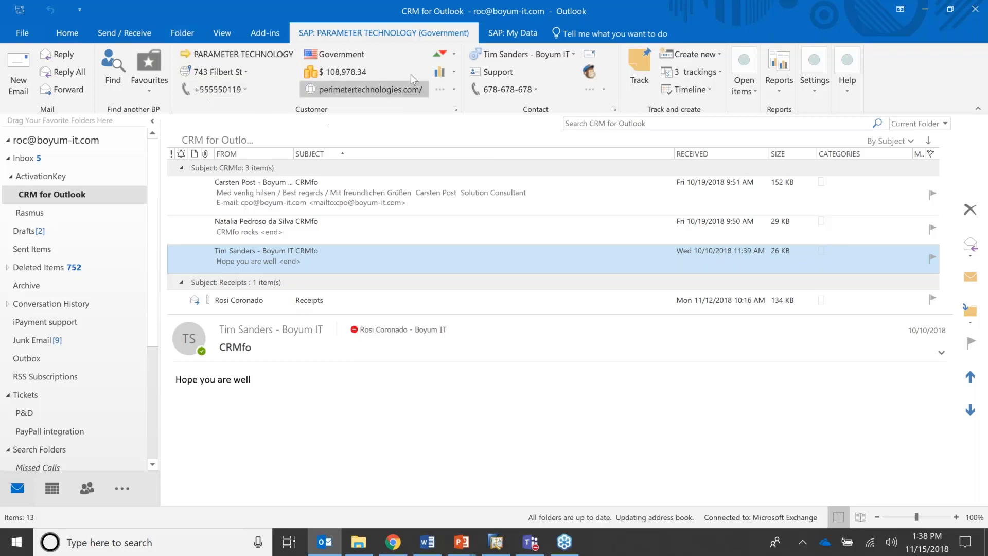
click(186, 56)
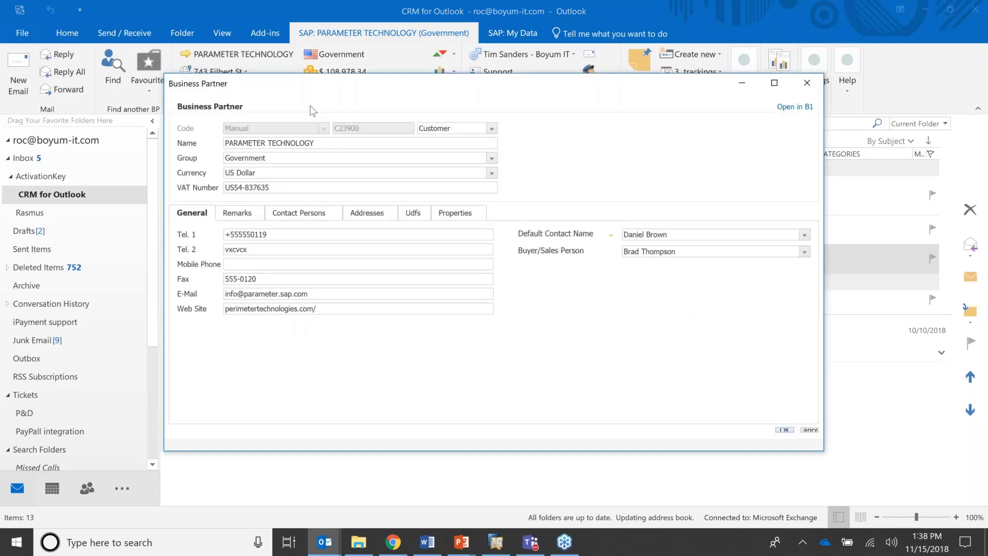
click(248, 215)
click(292, 217)
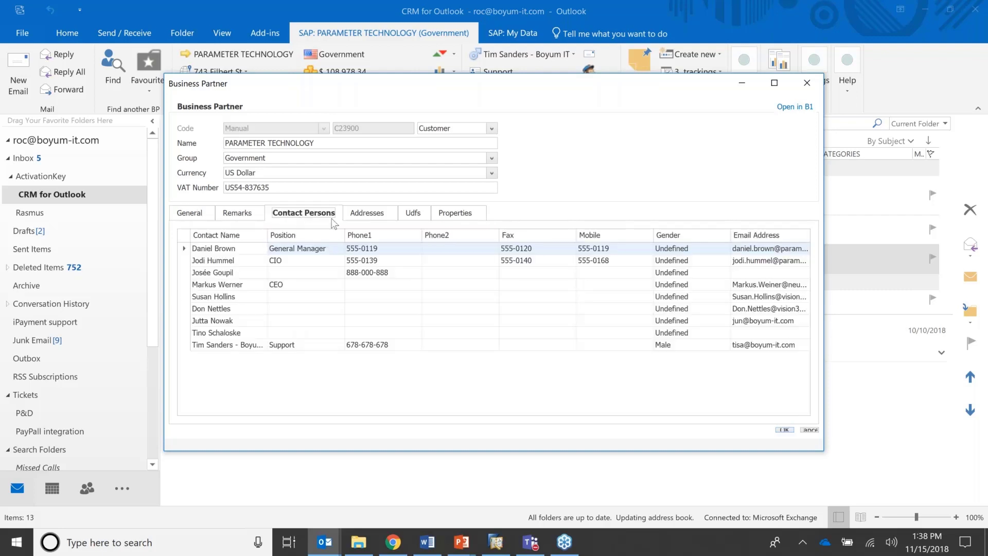
click(371, 220)
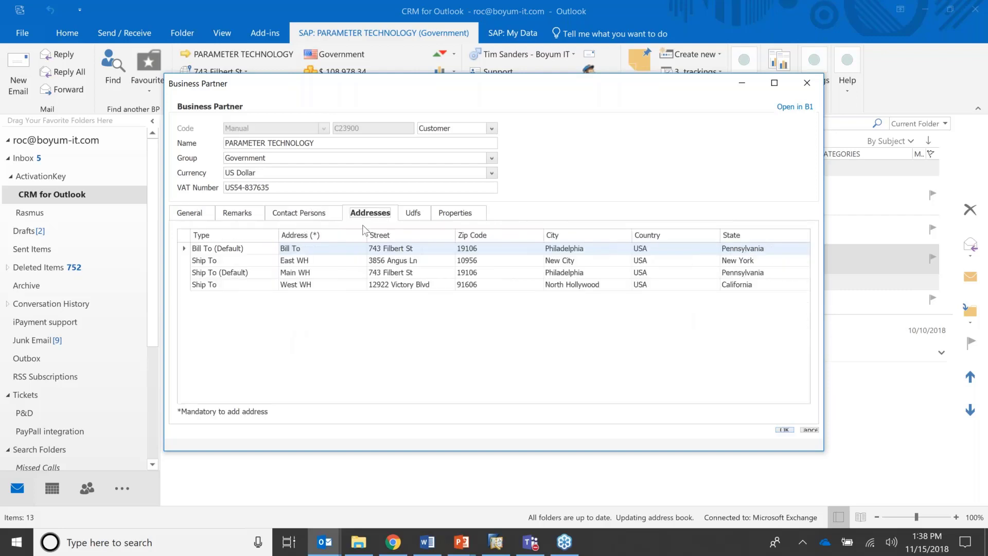
click(413, 217)
click(318, 218)
click(256, 217)
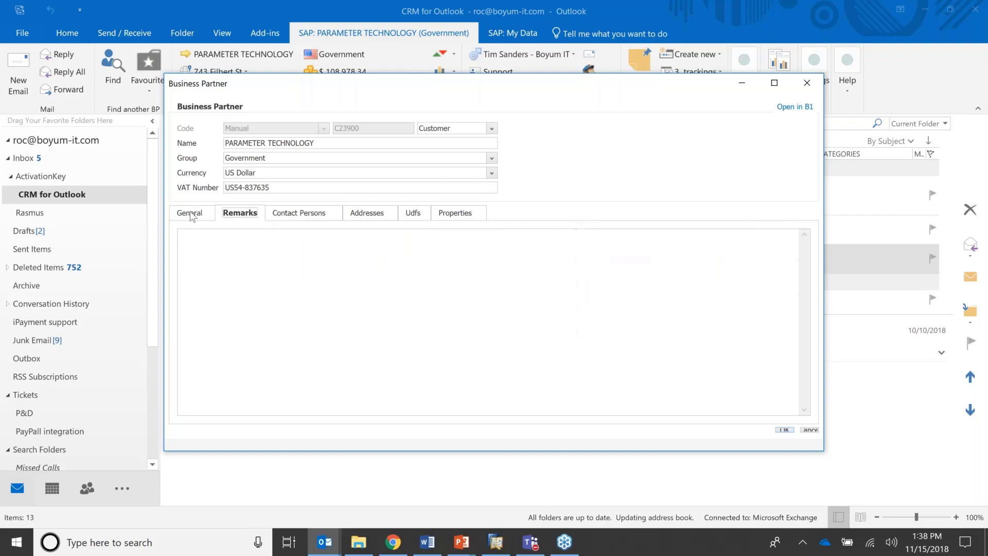
click(191, 216)
click(238, 216)
click(807, 85)
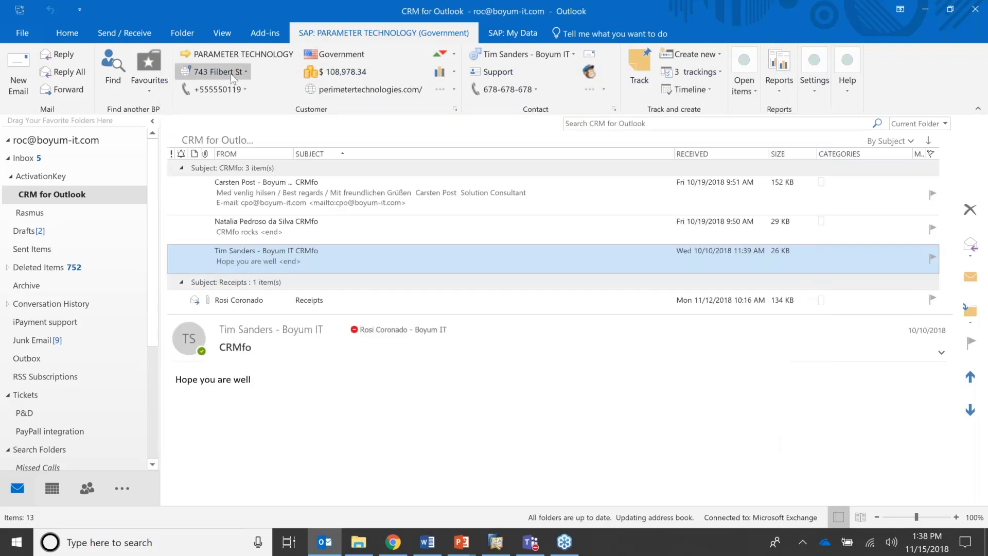
mouse_move(230, 73)
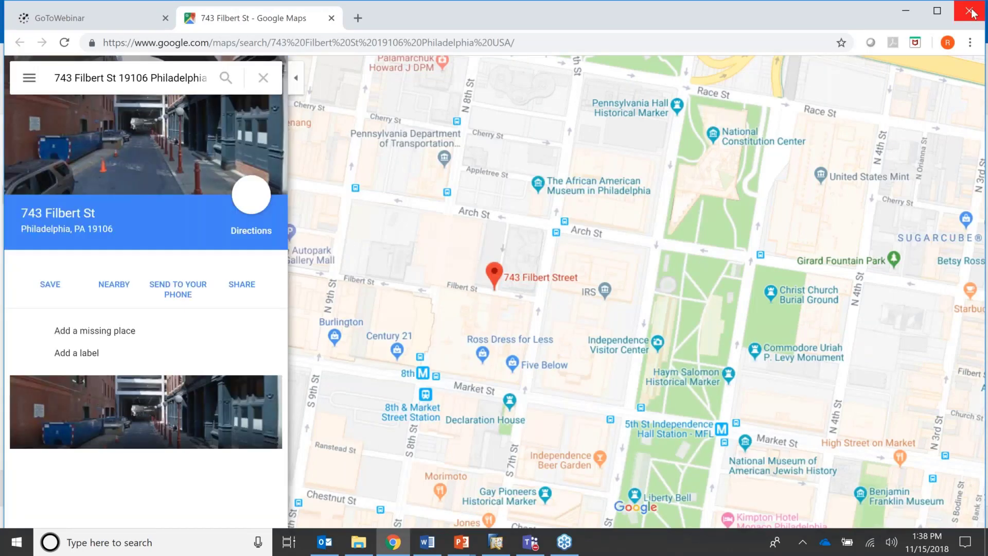
click(970, 11)
click(218, 90)
click(235, 113)
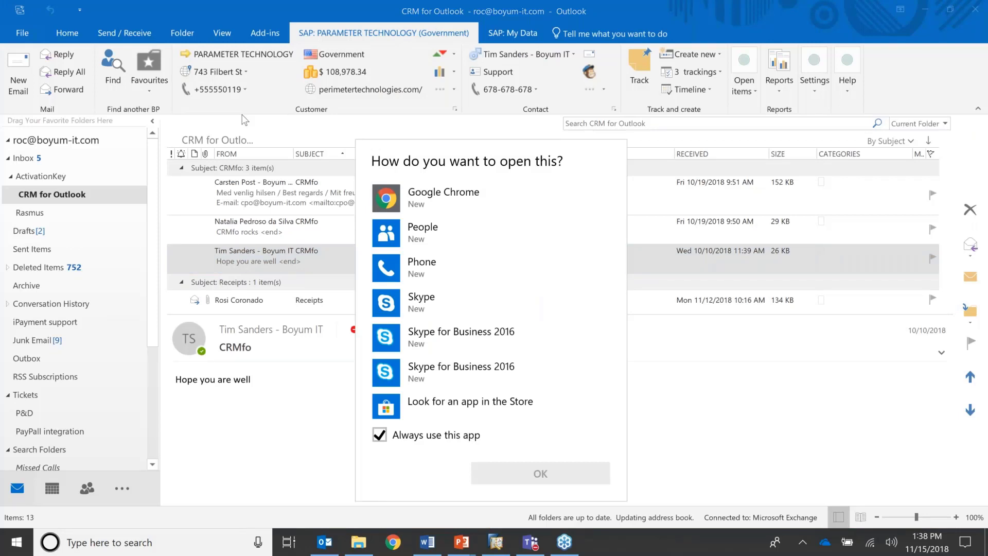
click(244, 120)
click(441, 54)
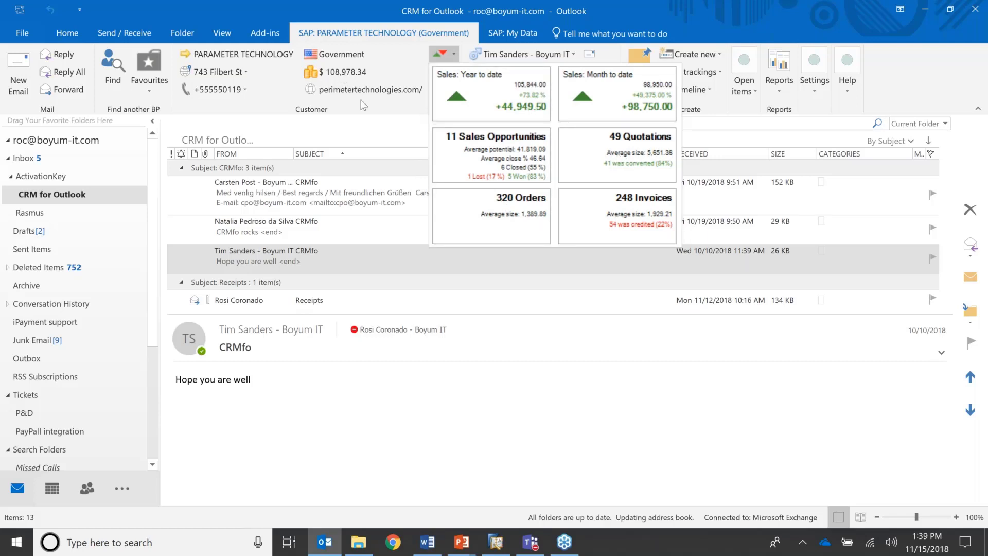
click(348, 72)
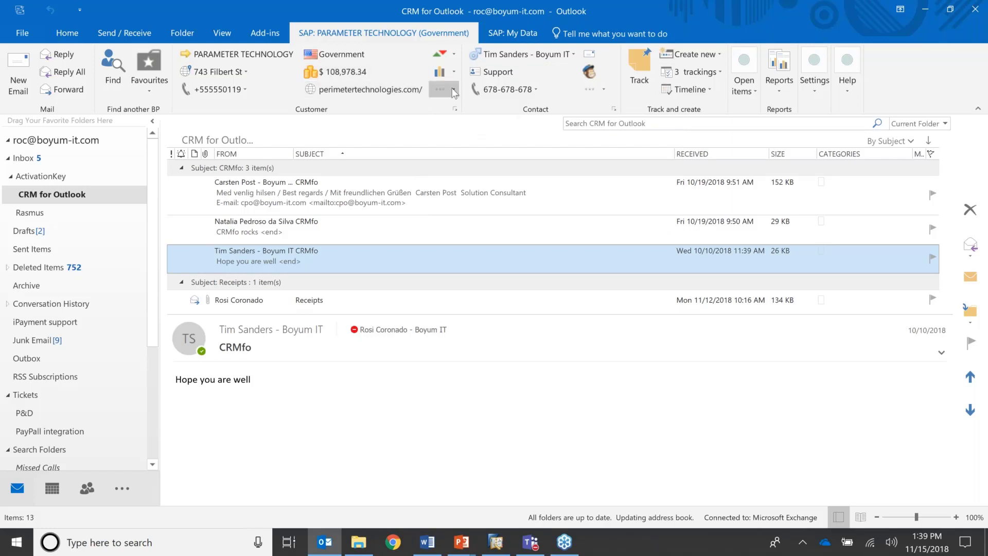
click(455, 71)
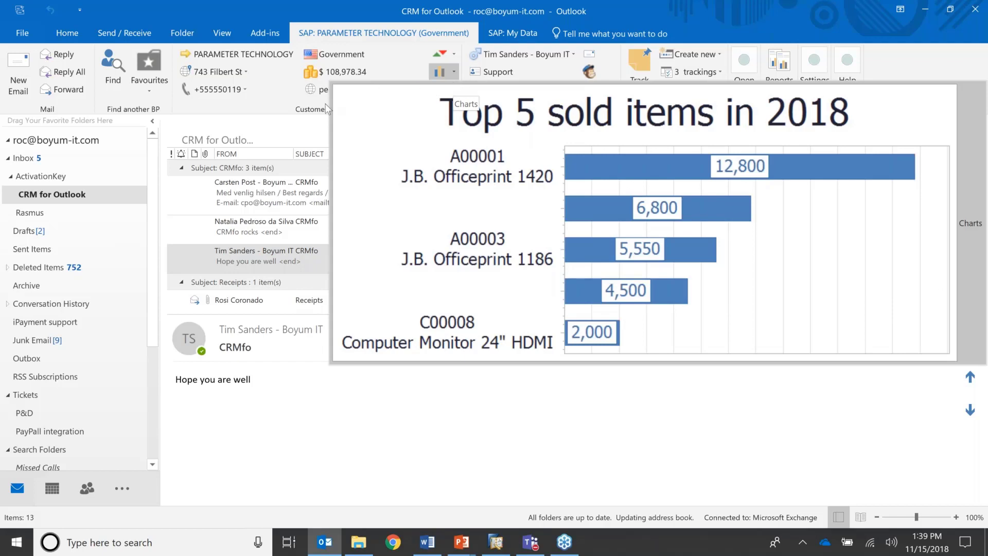
click(283, 100)
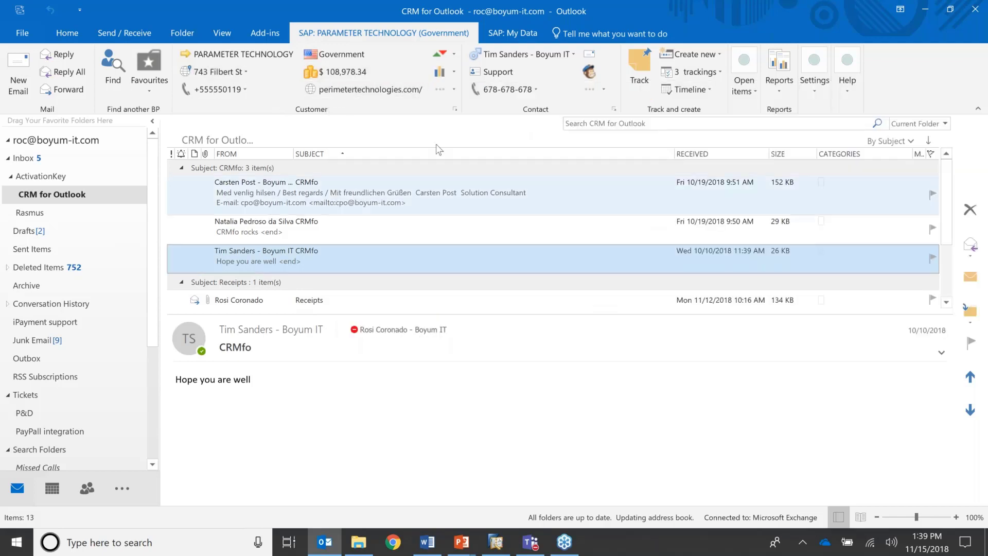
click(454, 90)
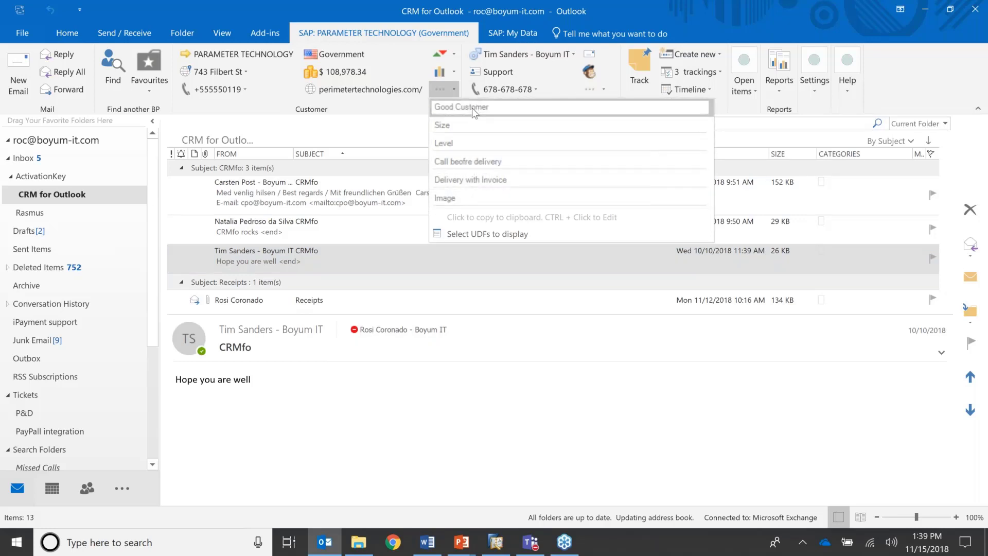
click(511, 234)
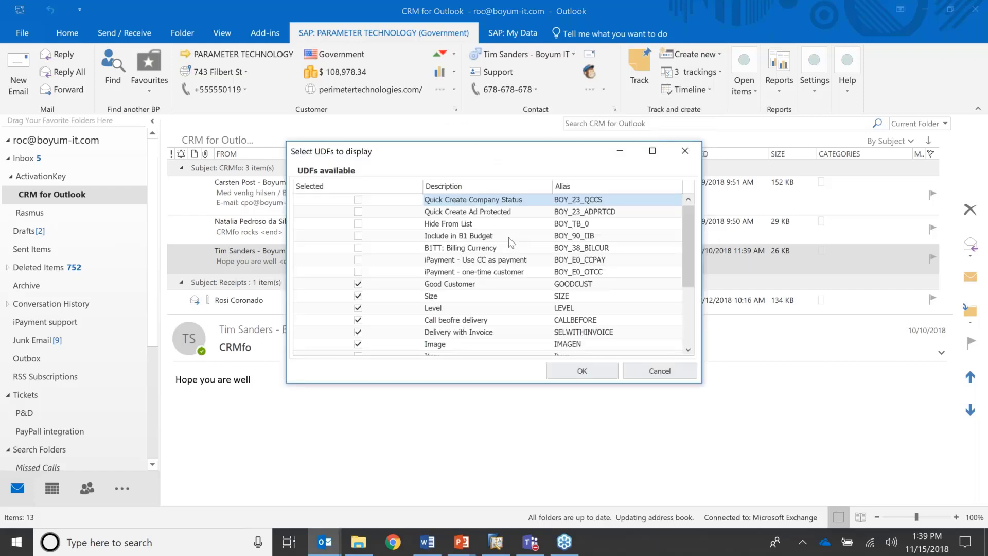
click(687, 151)
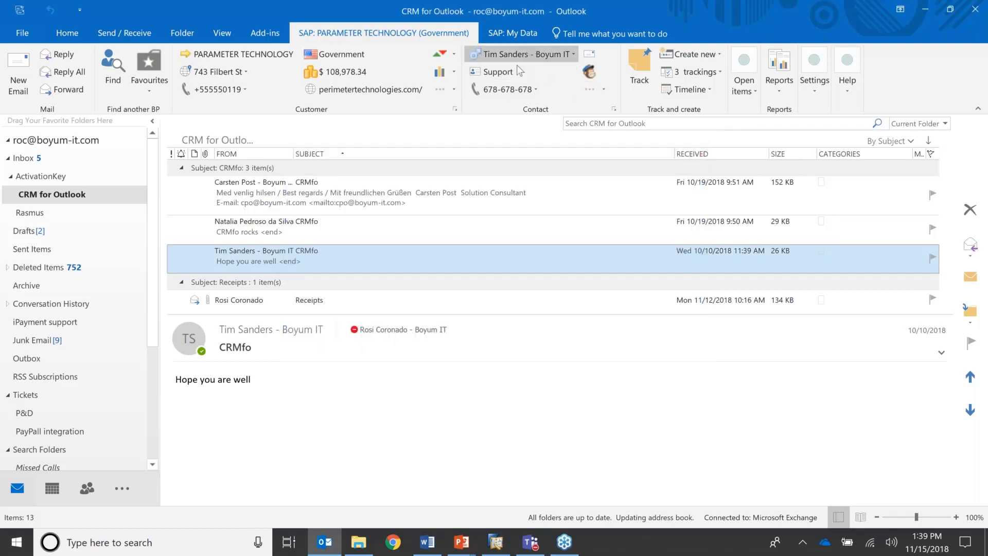
- Start a new email to the current contact and discard it without saving
click(589, 57)
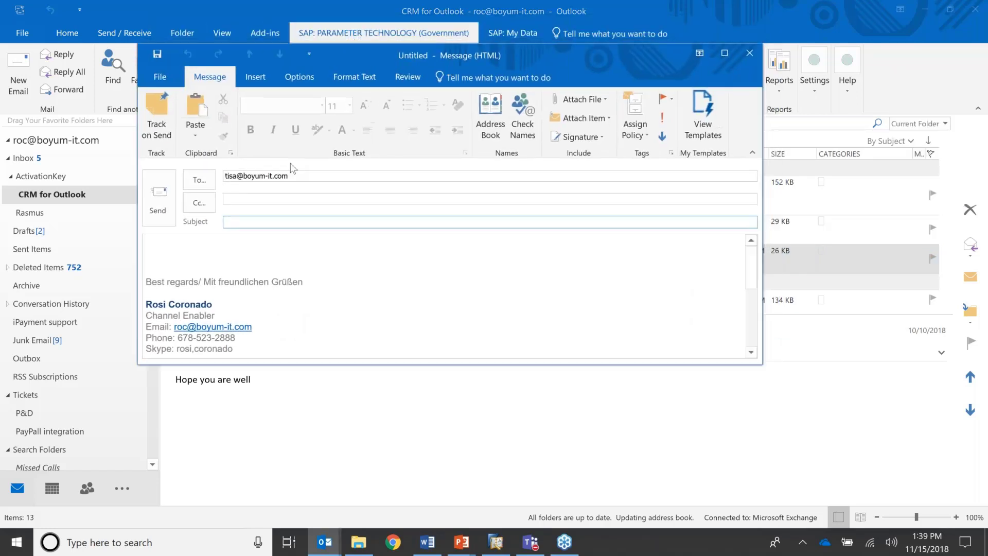
click(750, 53)
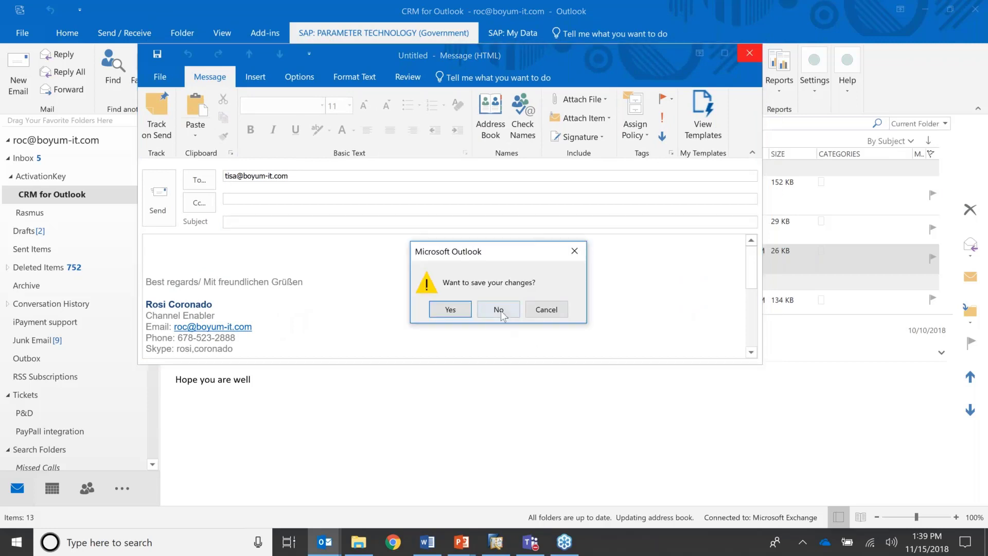
click(500, 313)
- Switch the contact to General Manager, discard an unsent email to them, then show user-defined fields
click(572, 54)
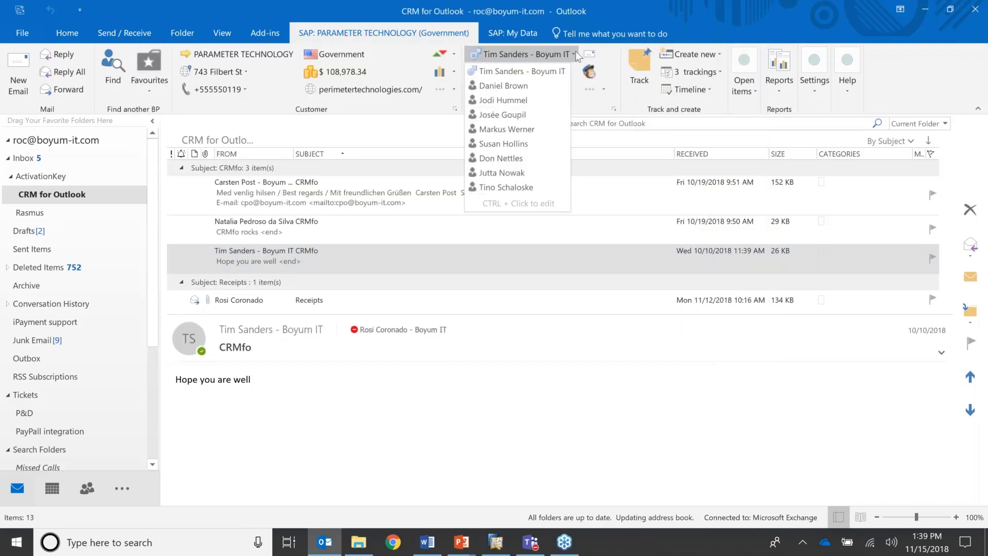
click(507, 85)
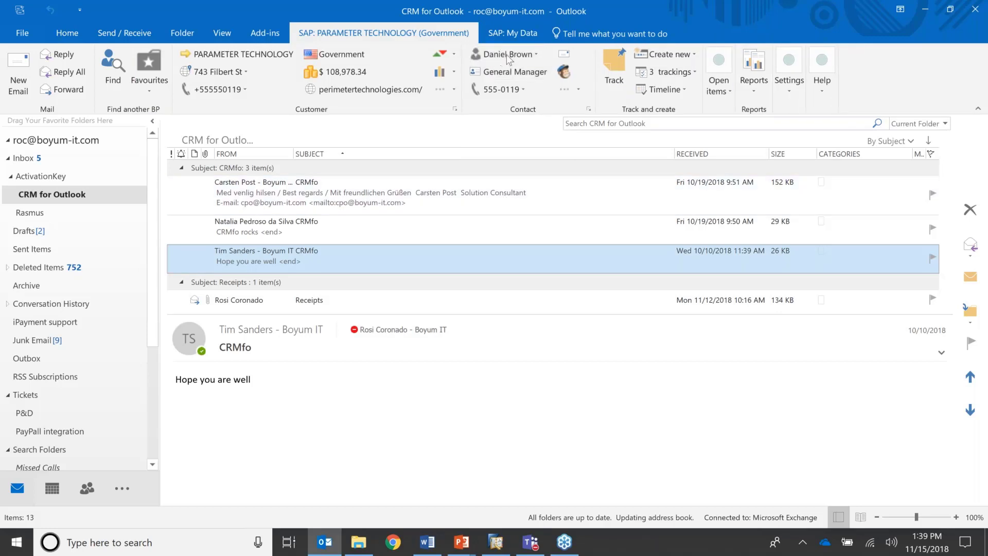
click(536, 54)
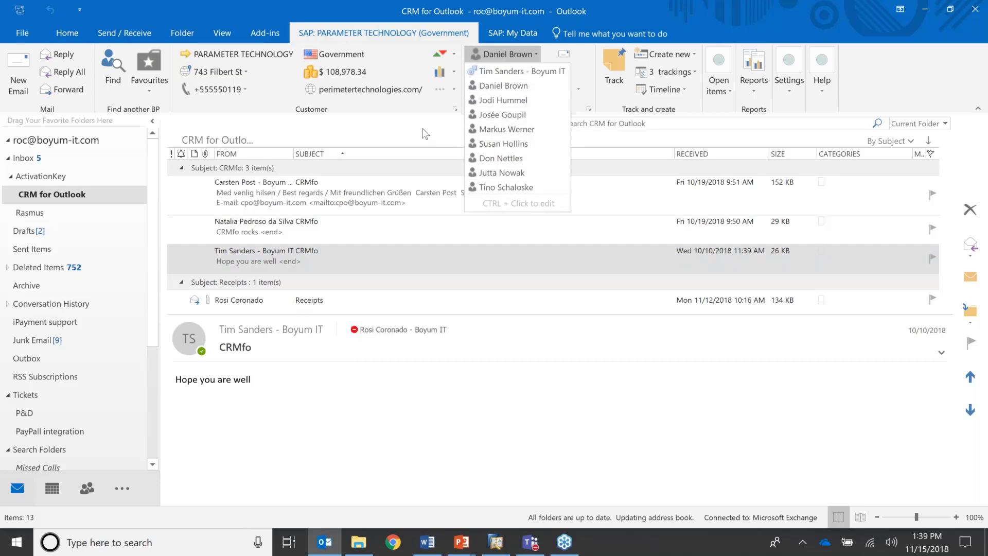
click(564, 53)
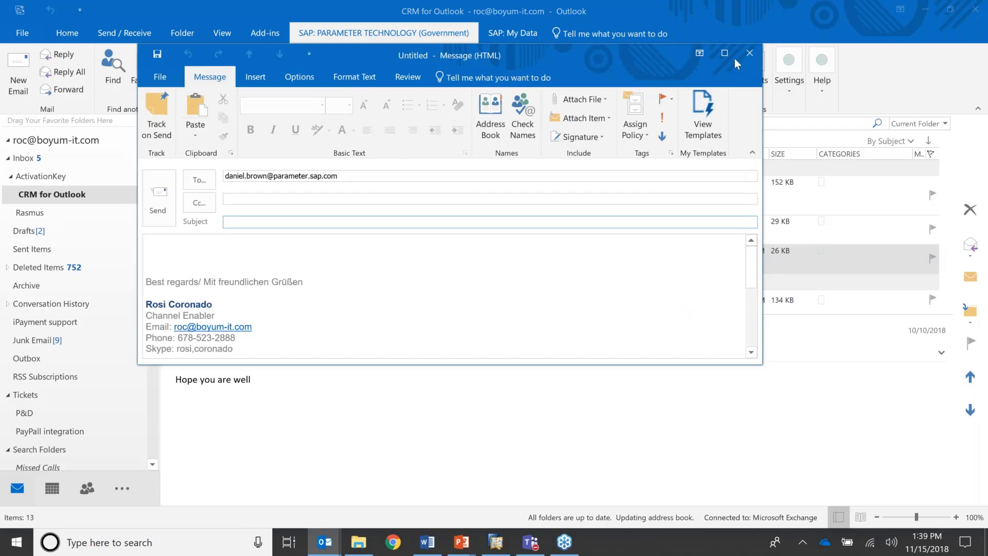
click(750, 53)
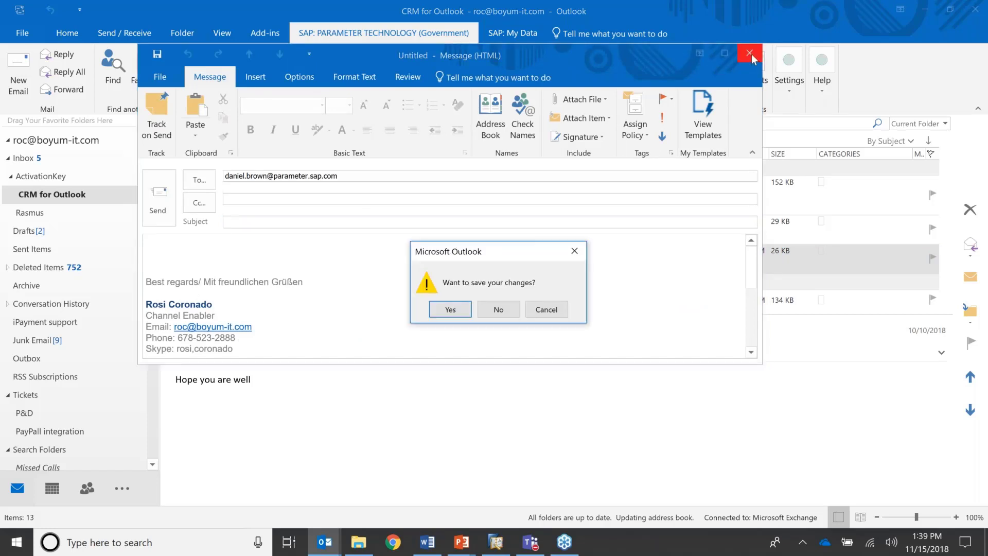
click(497, 309)
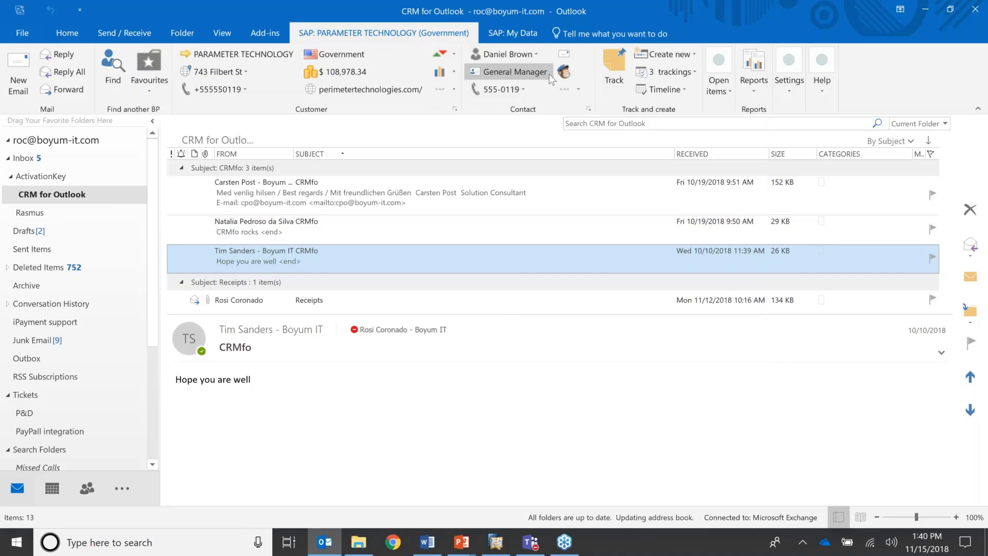
click(576, 87)
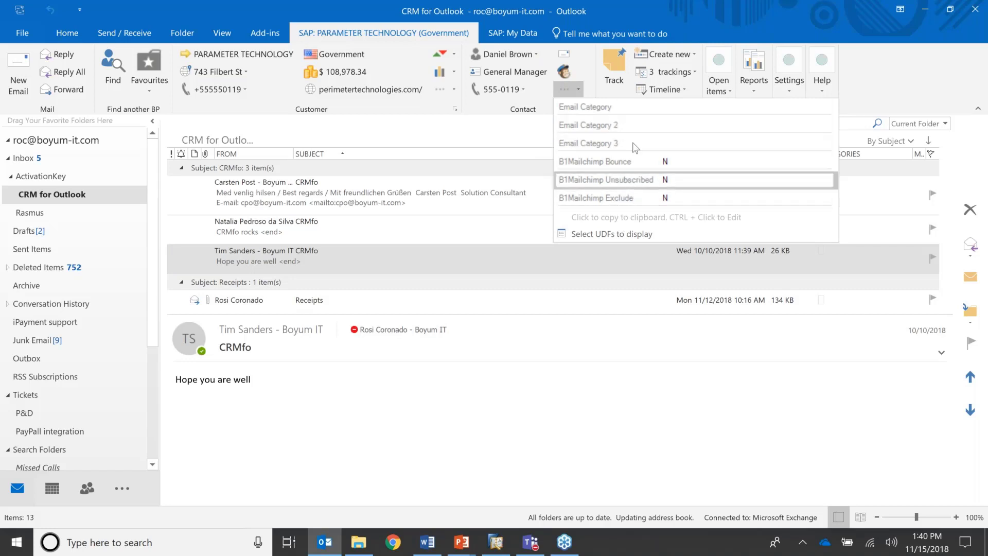
key(Escape)
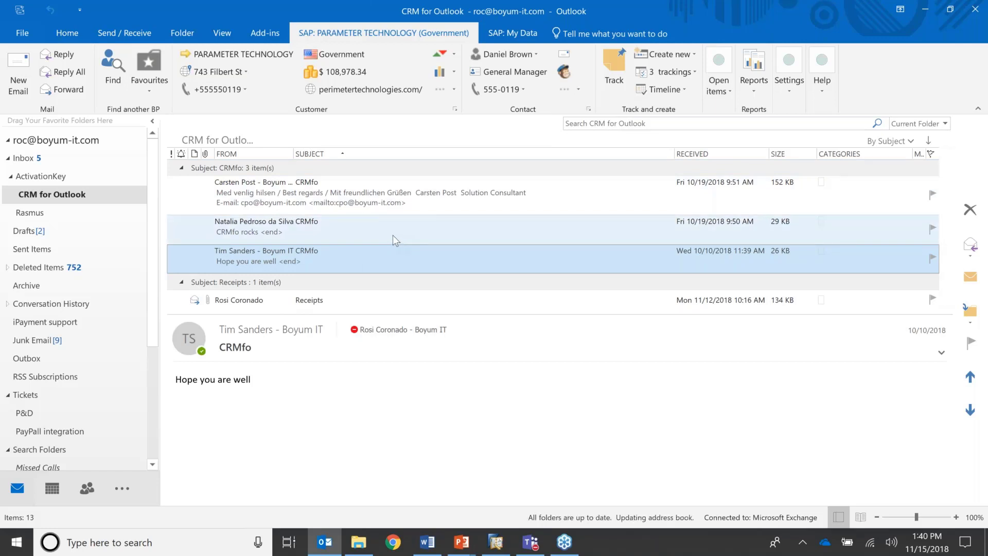
- Search business partners for 'mic' and show the Valley Stream supplier BLOCKIES CORP.'s details
click(115, 71)
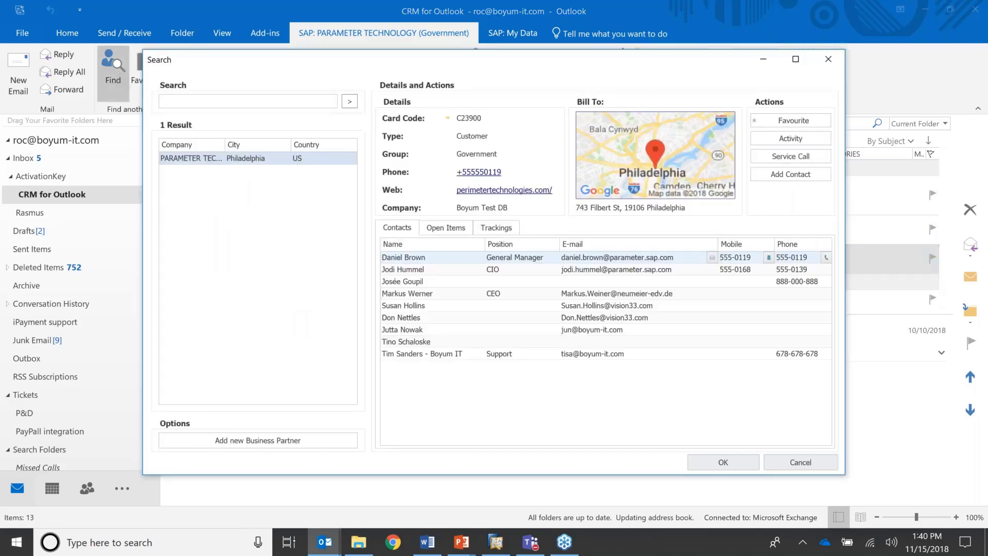
click(242, 102)
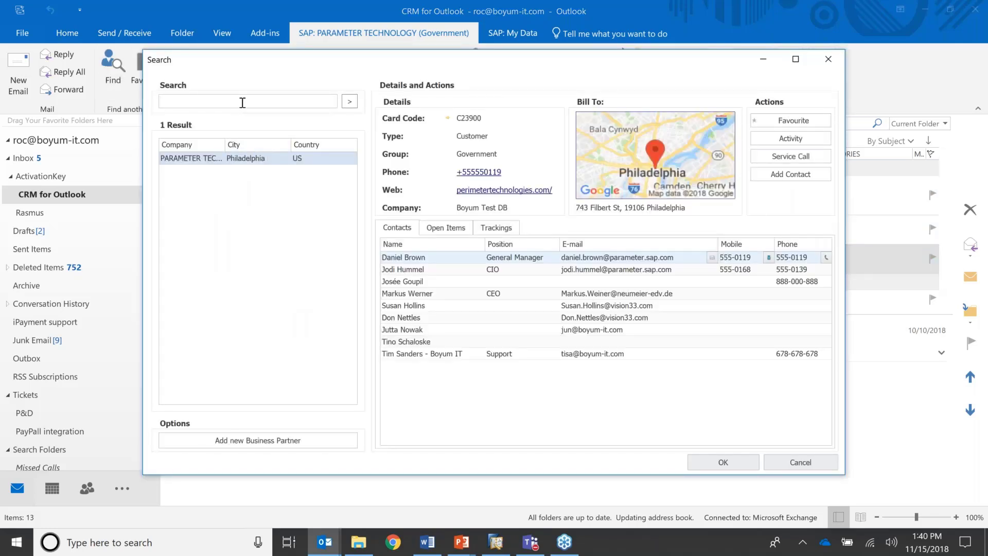
text(mic)
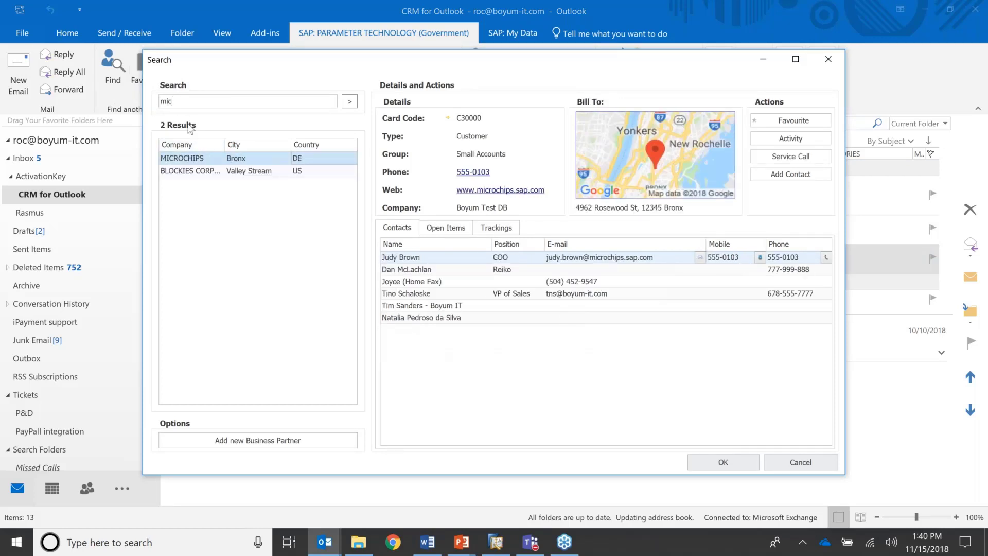
click(192, 173)
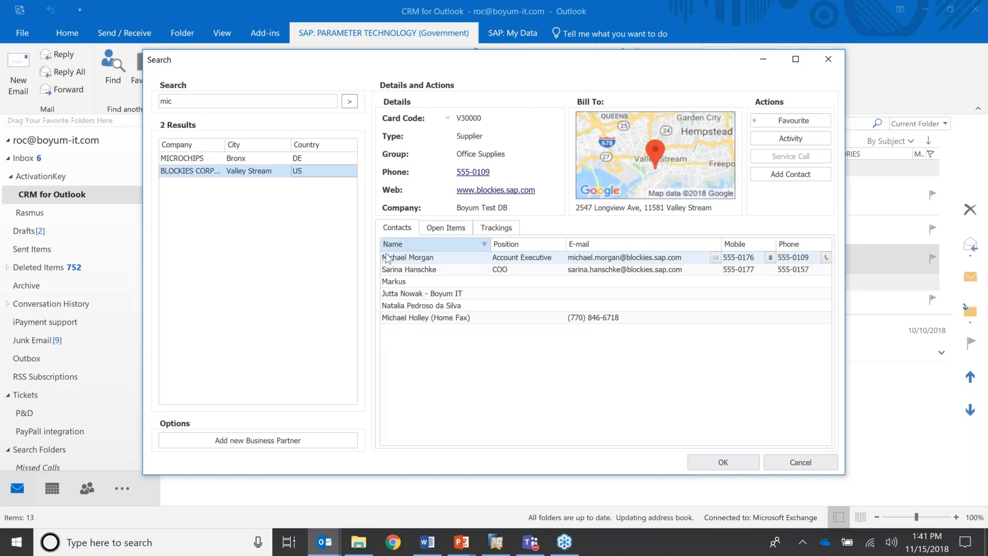
- Browse the supplier's Open Items and Trackings, then return to its Contacts list
click(457, 230)
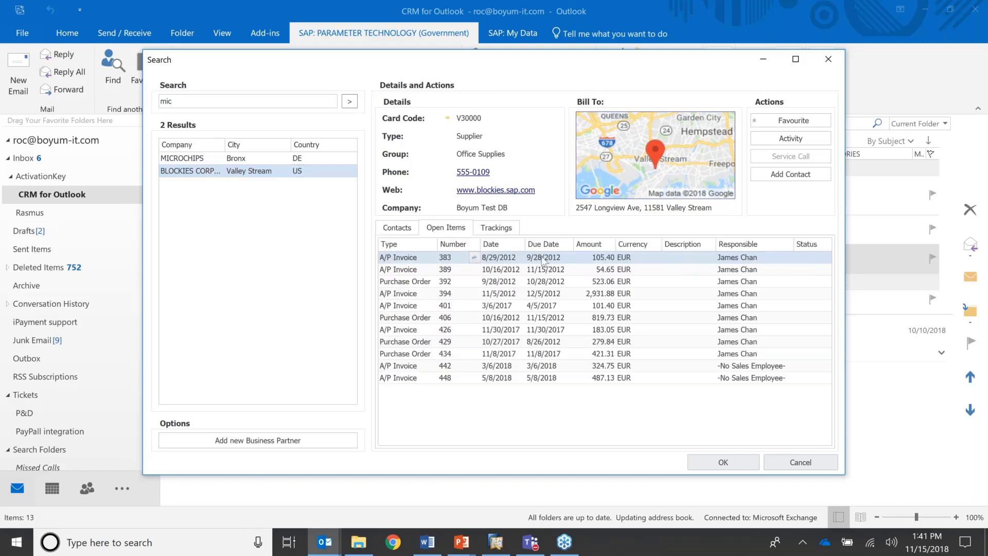
click(506, 230)
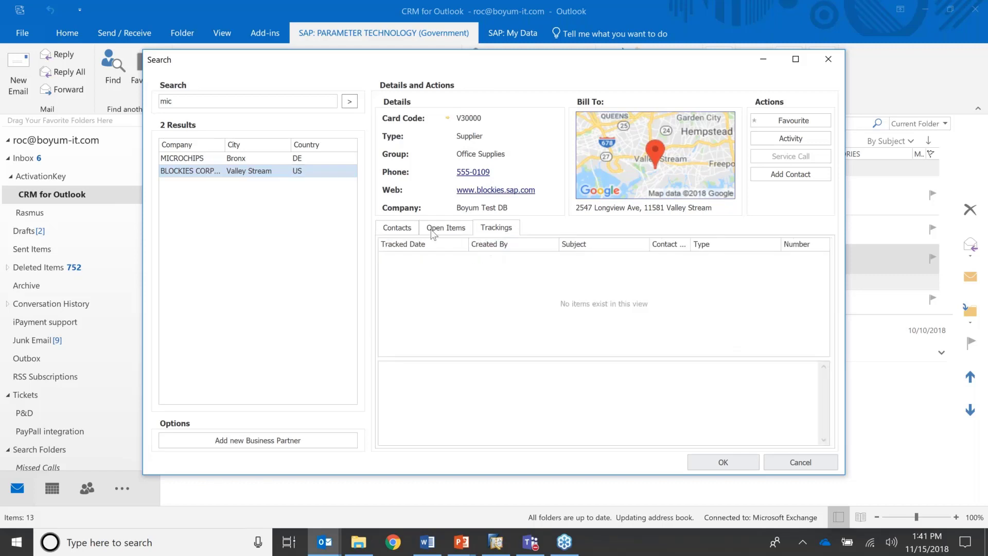
click(398, 229)
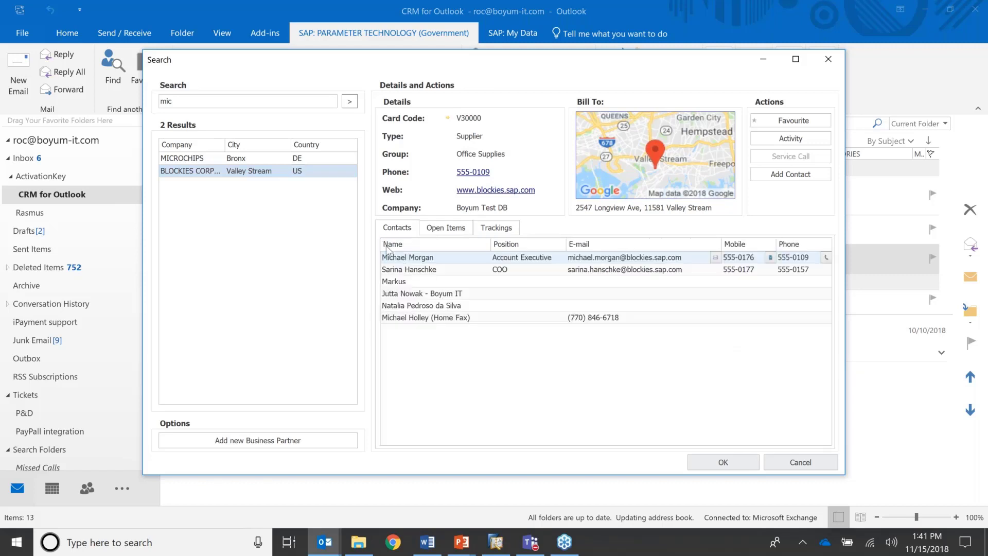
click(810, 174)
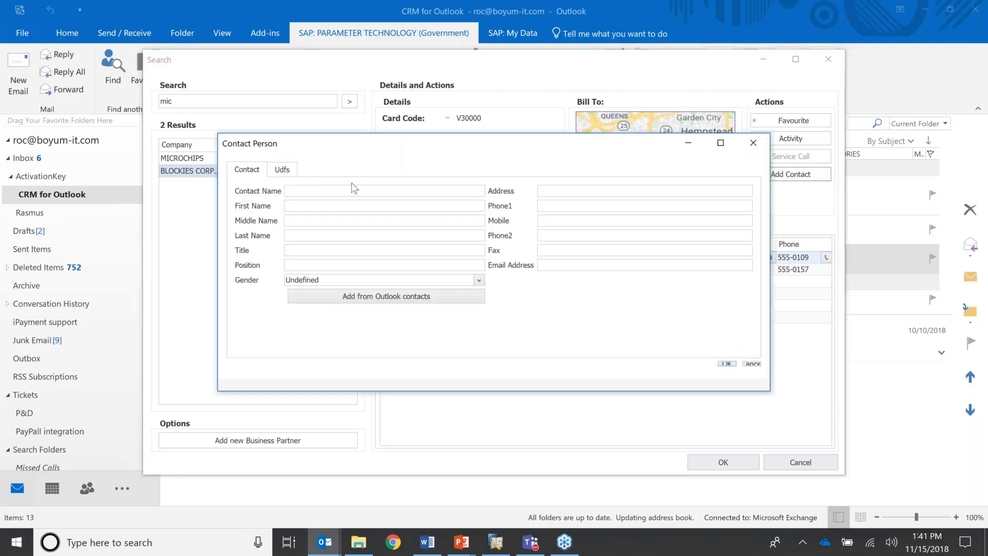
click(382, 296)
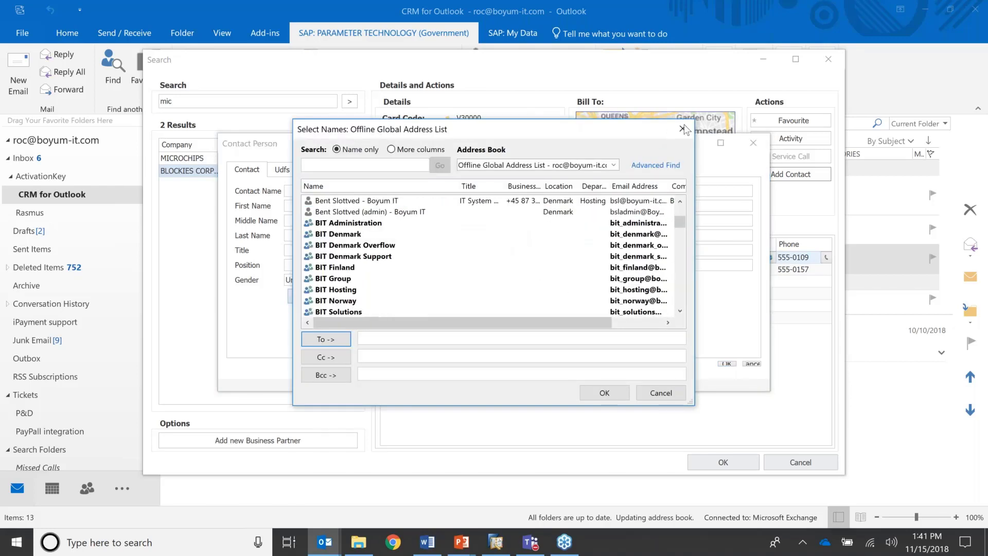
click(687, 128)
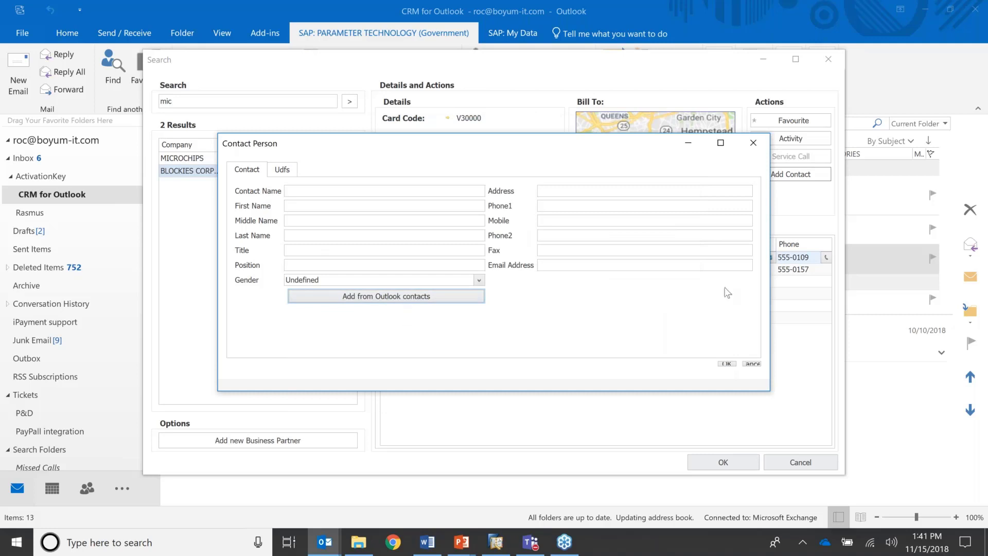
- Close the blank contact form and the Search window, then show recent business partner searches
click(754, 142)
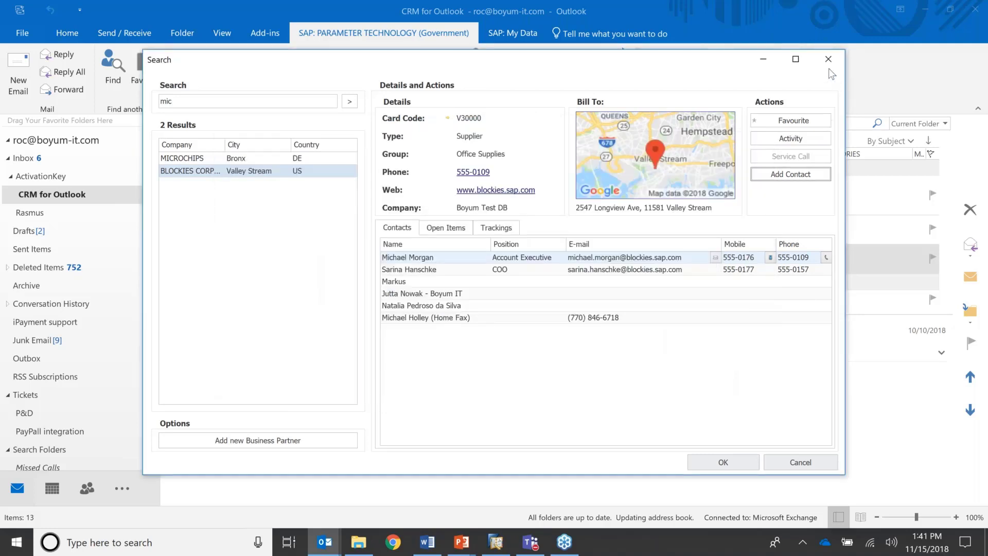
click(828, 58)
click(149, 87)
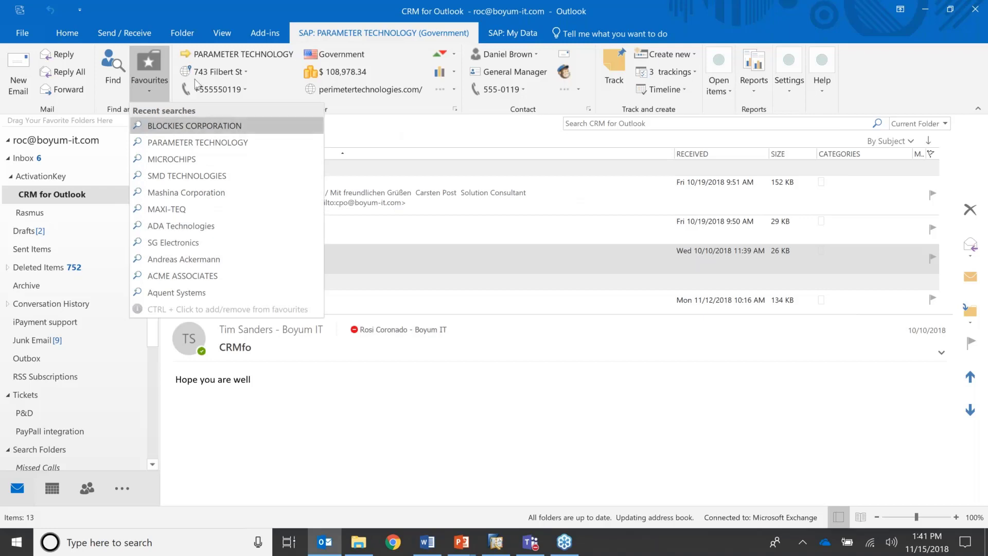
- Close the recent searches list, track the CRMfo email in SAP, and view its tracked record
click(626, 81)
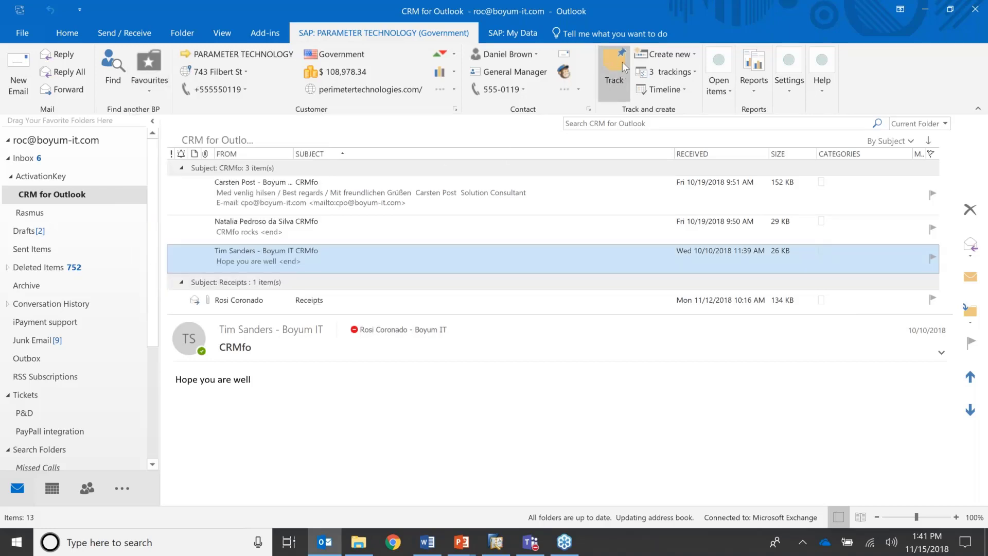
click(617, 60)
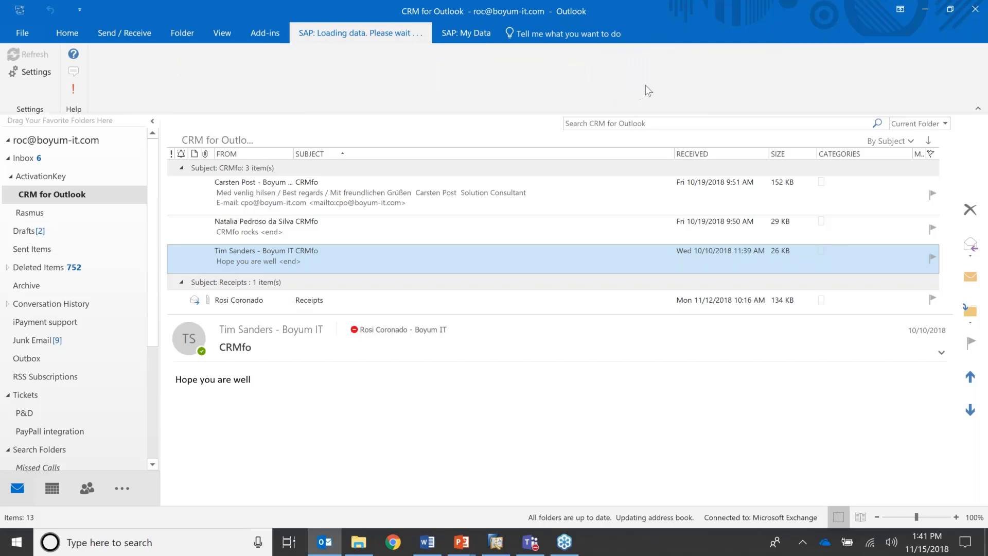
click(709, 77)
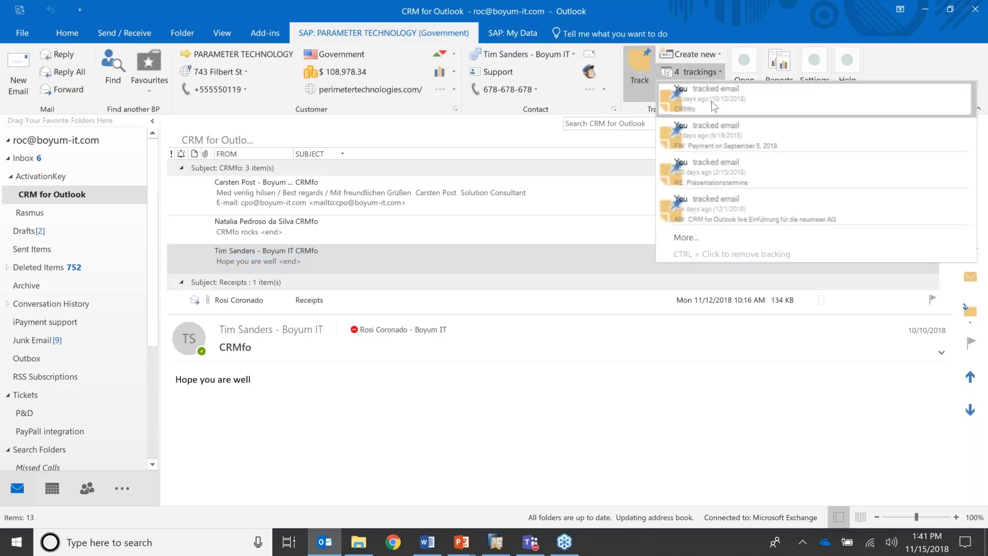
click(711, 100)
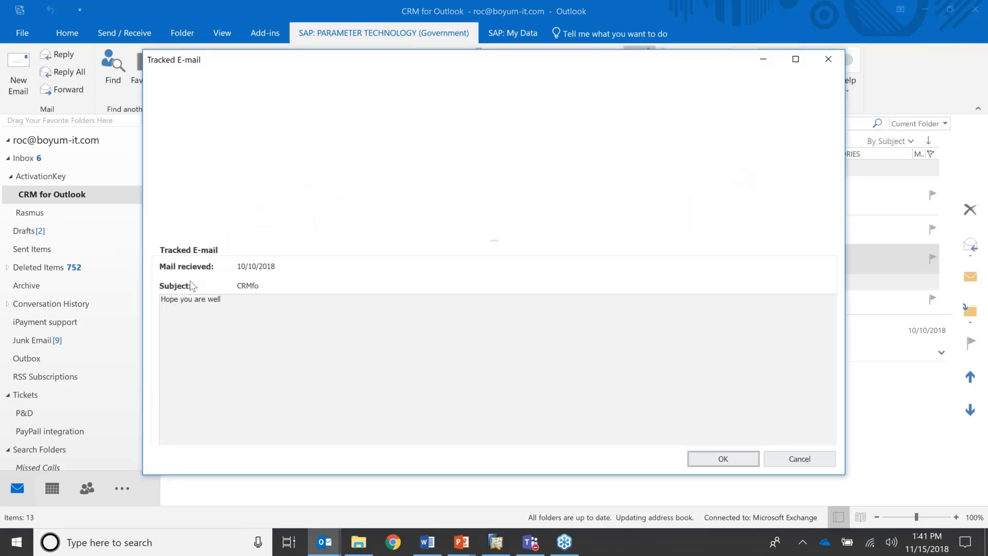
- Recheck the tracked CRMfo record, then delete its tracking, leaving three trackings
click(829, 59)
click(712, 72)
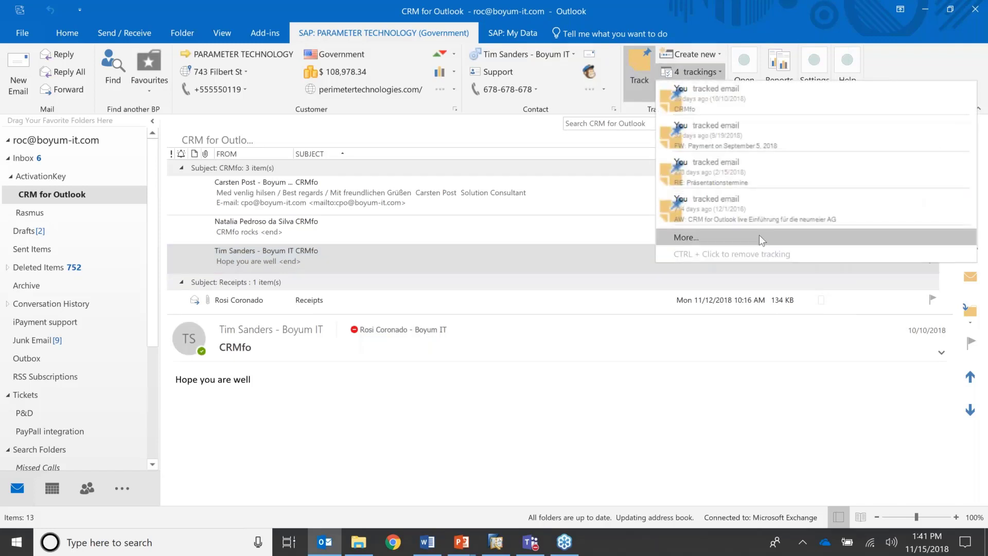
click(739, 217)
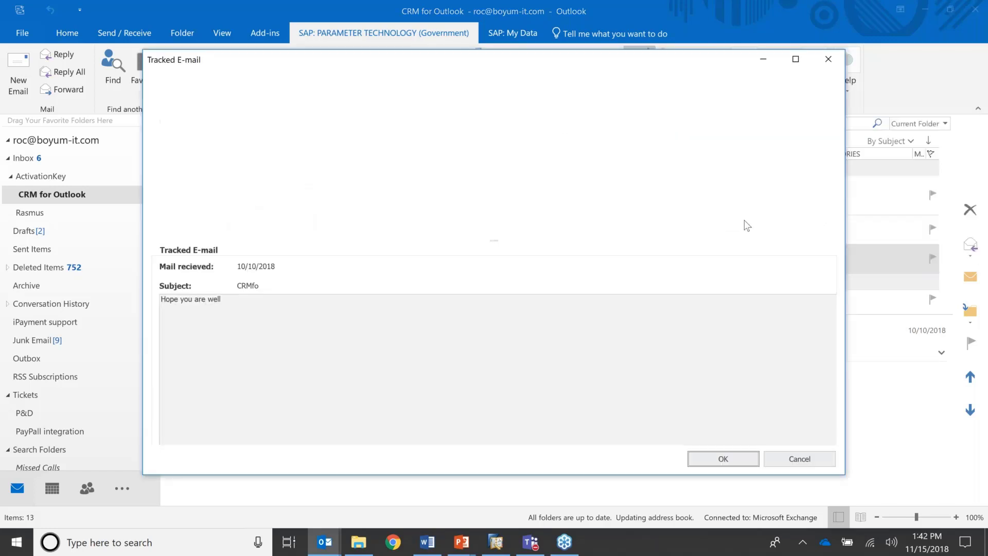
click(829, 59)
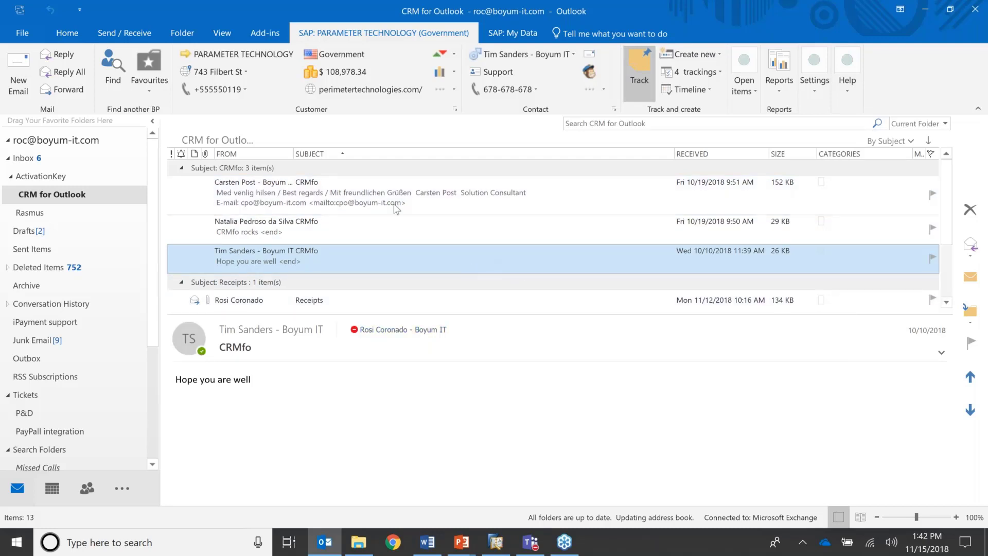
click(639, 71)
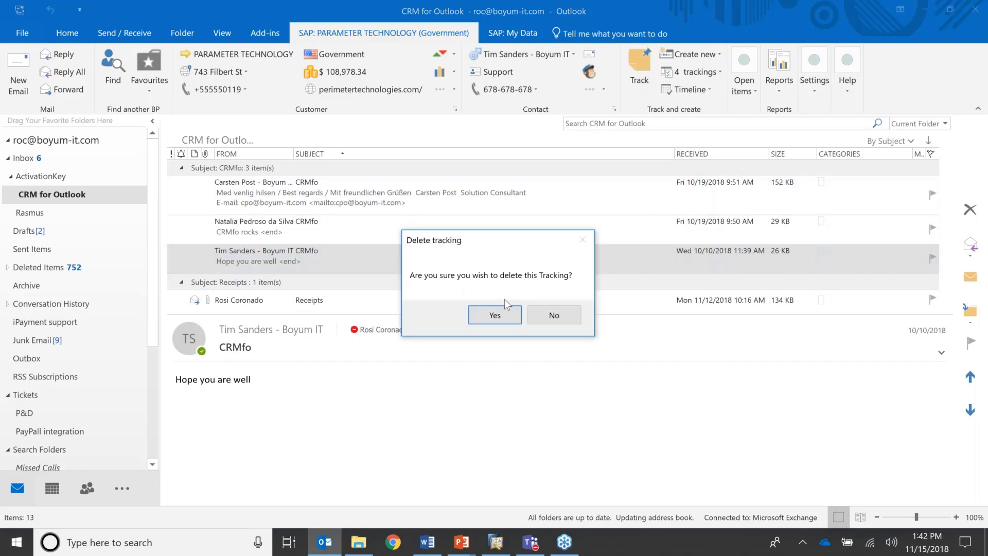
click(494, 315)
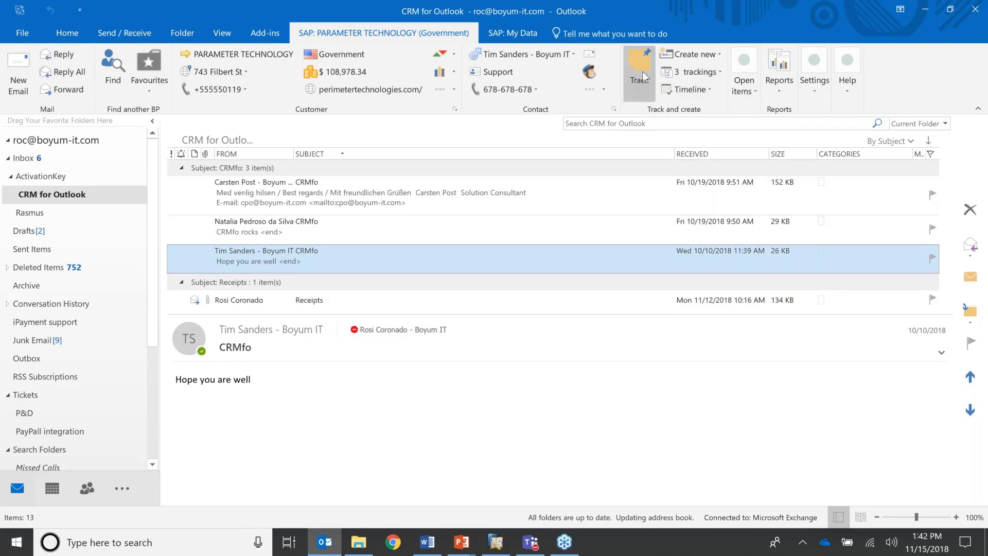
- Create another new activity from the CRMfo email and reposition its window
click(721, 54)
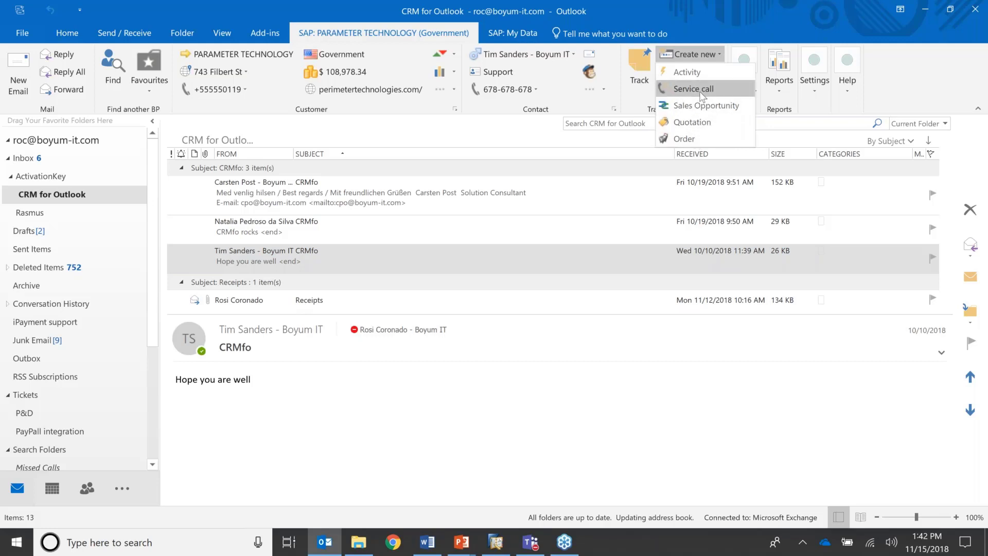
click(699, 74)
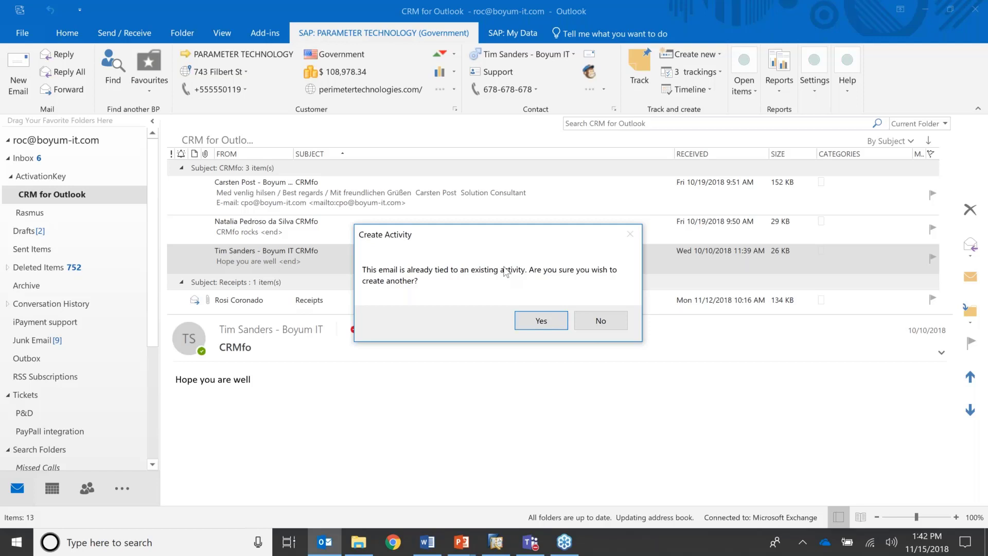
click(538, 323)
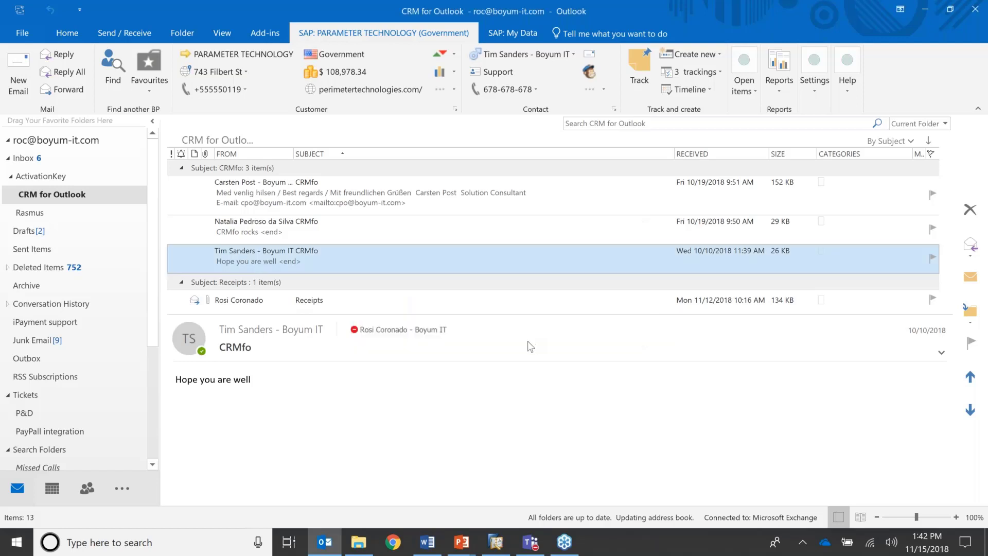
drag(370, 25, 534, 33)
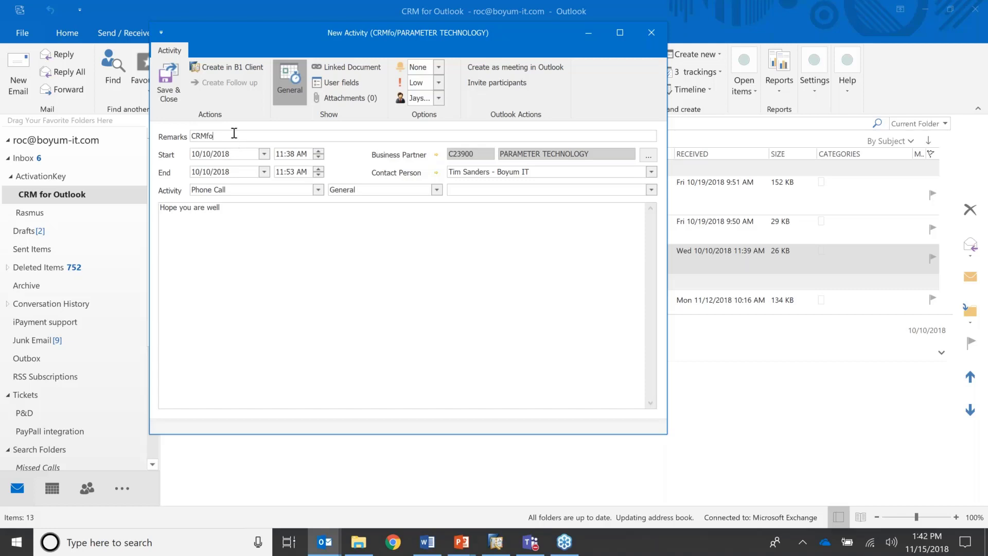
- Append '- Softengine' to the remarks and set the start date to 18 November 2018
text(- Softengine)
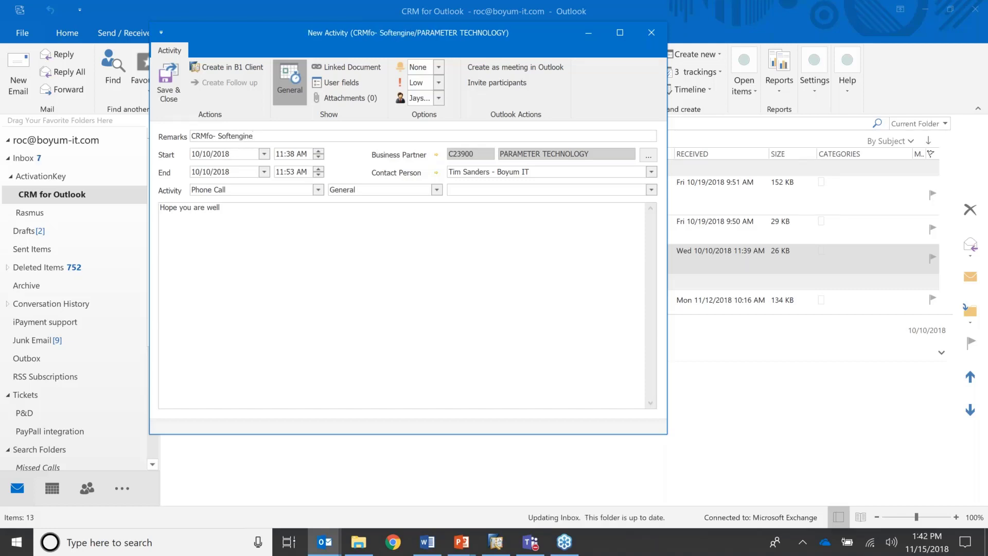
click(264, 154)
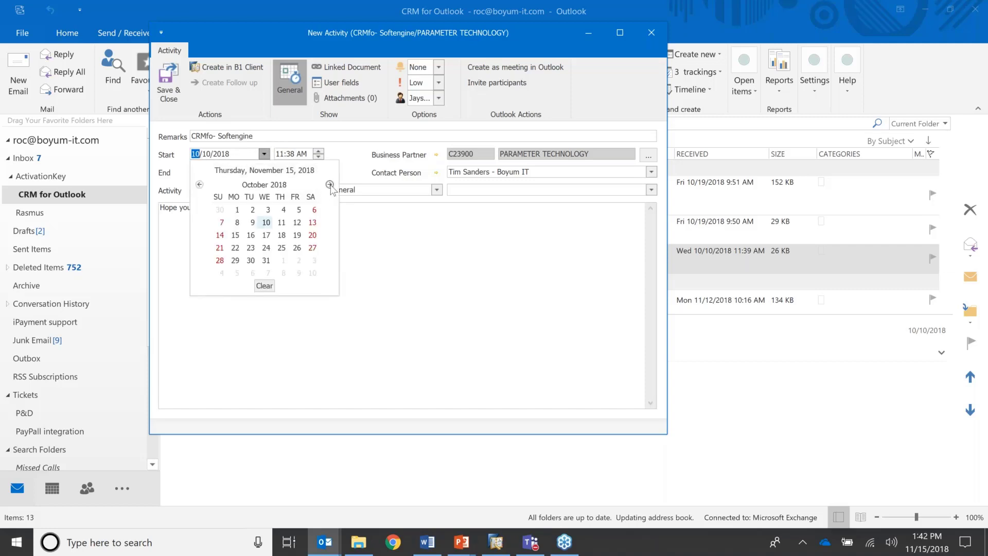
click(330, 185)
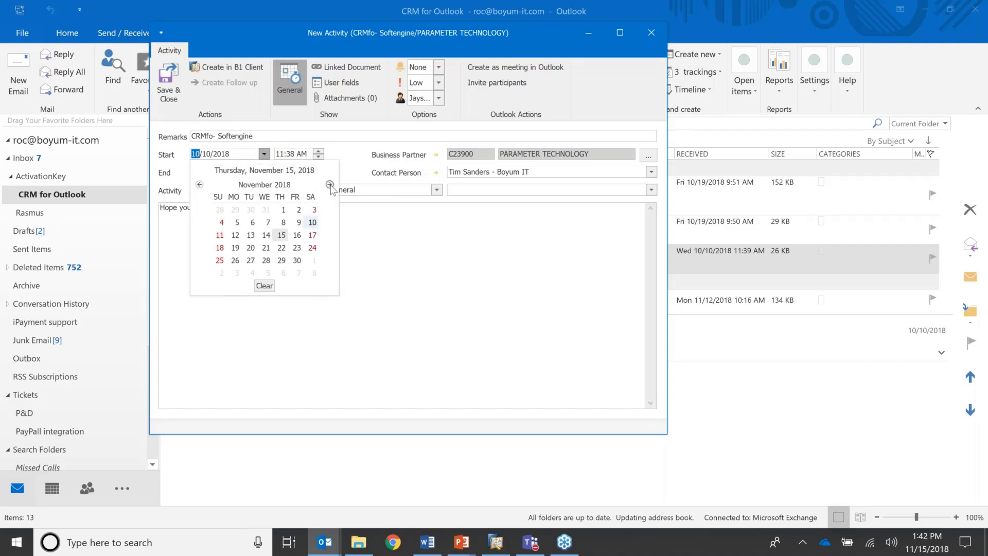
click(220, 248)
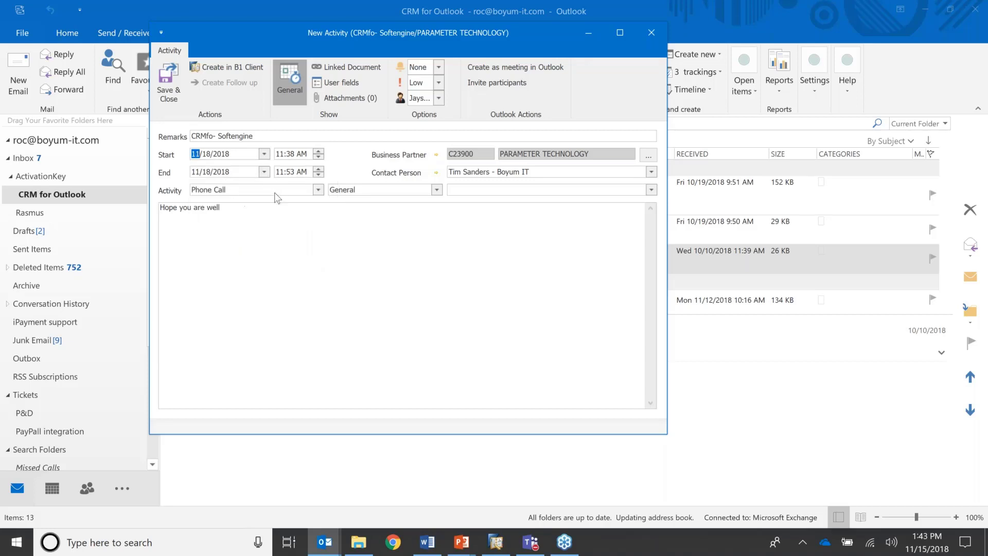
- Add 'This is a webinar' as the second line of the activity notes
click(221, 218)
text(This is a webinar)
drag(232, 212, 158, 208)
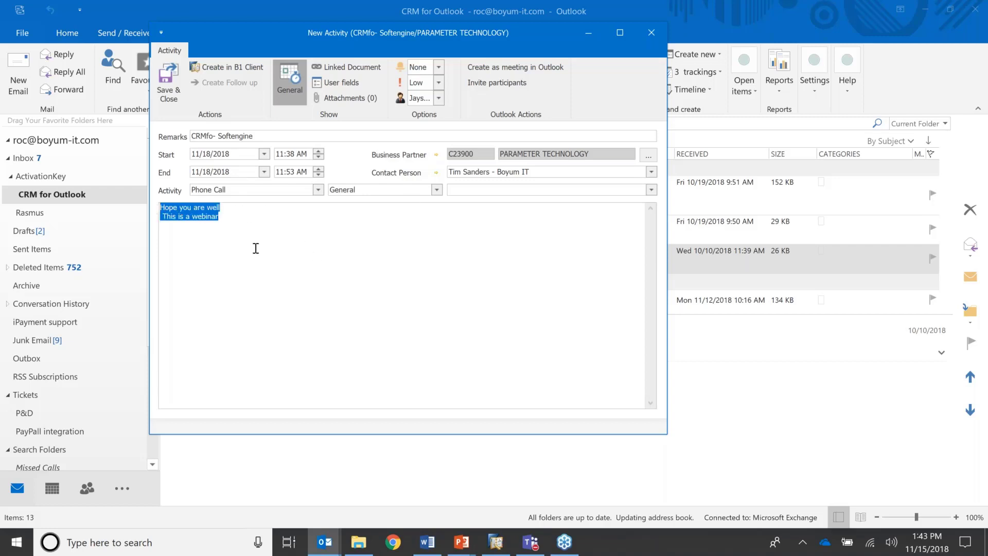
click(237, 230)
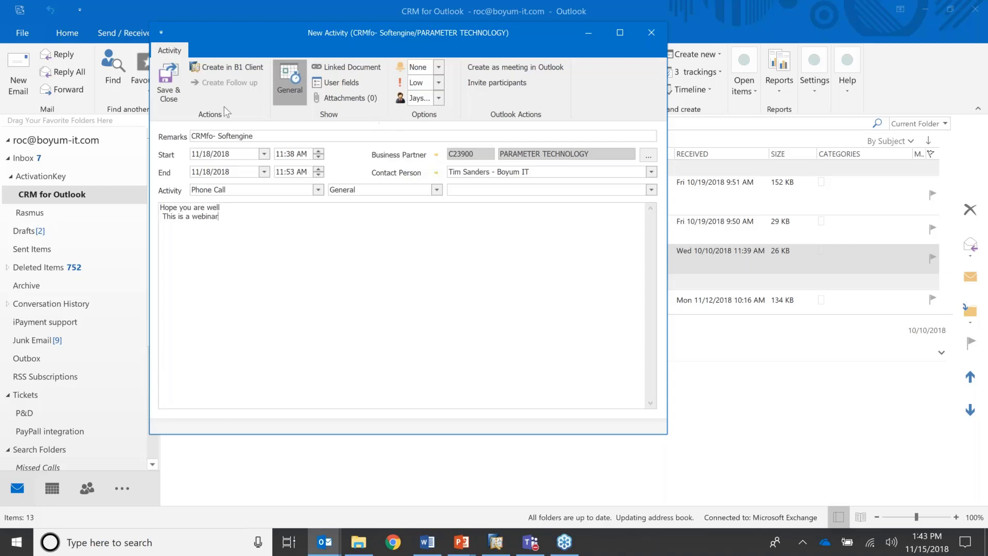
- Check the Linked Document's document type list without choosing one, then return to General
click(373, 68)
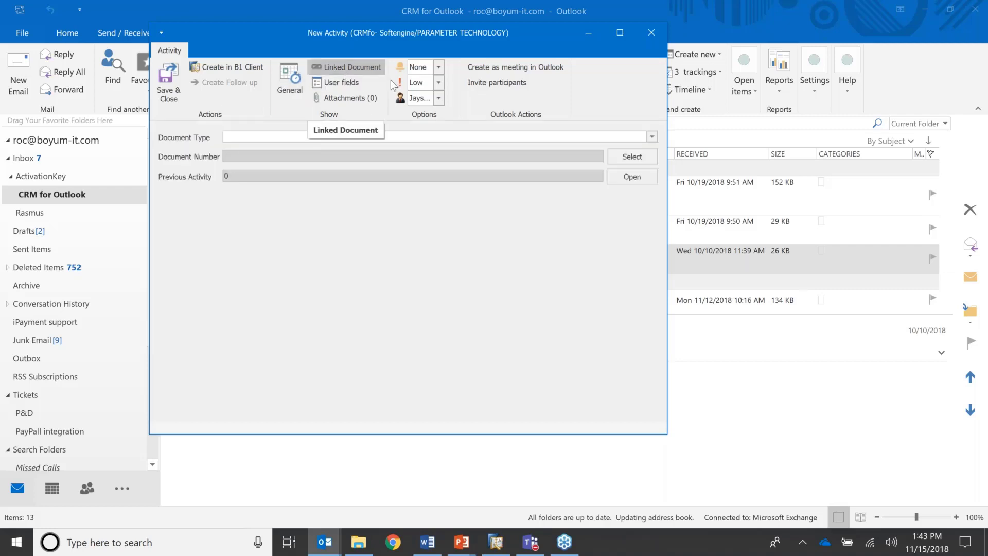
click(653, 136)
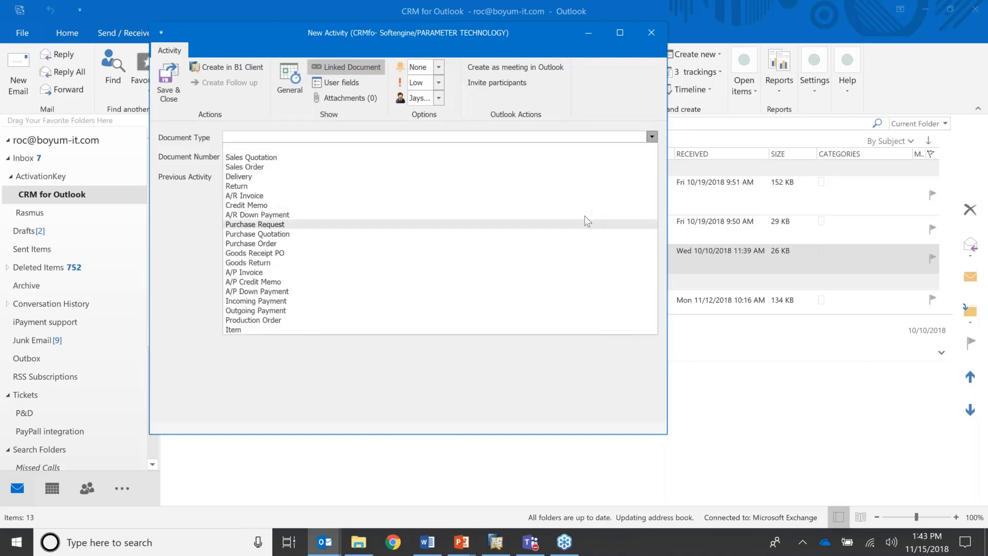
click(570, 90)
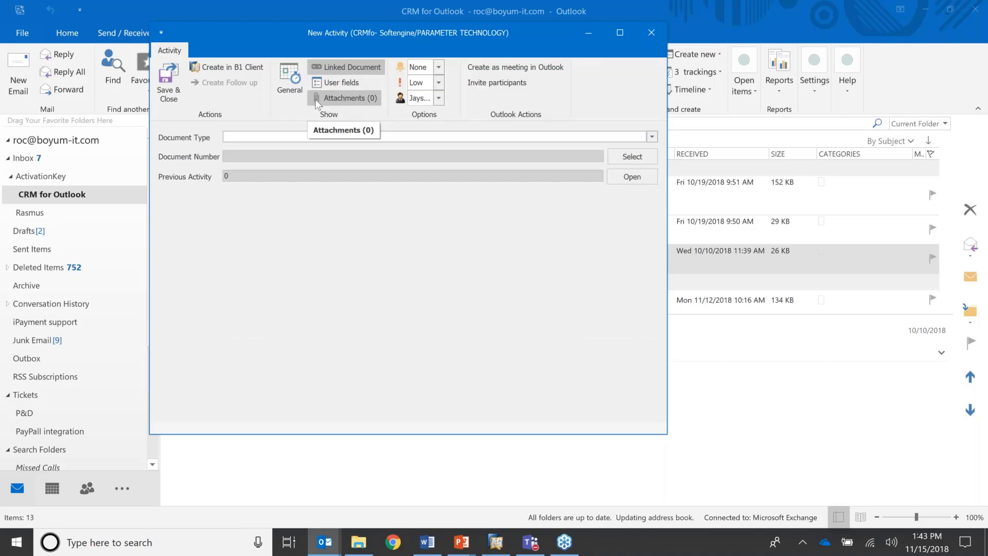
click(289, 82)
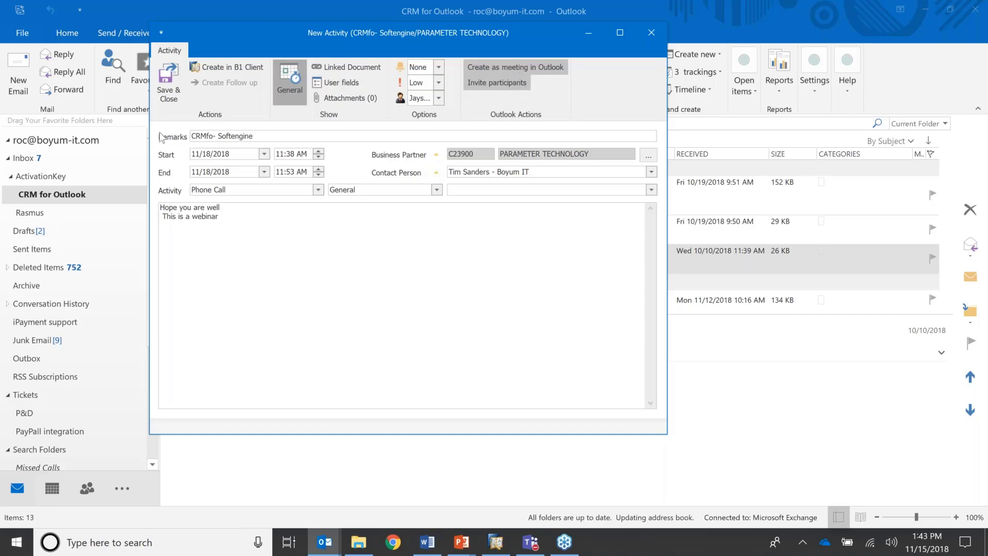
- Save the activity as a meeting and open it on 18 November in the Calendar
click(174, 105)
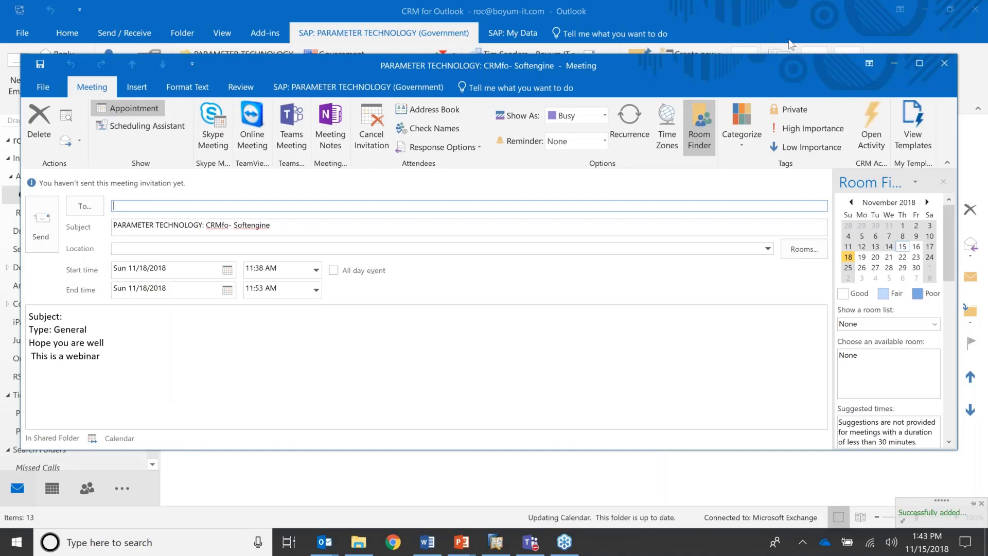
click(944, 63)
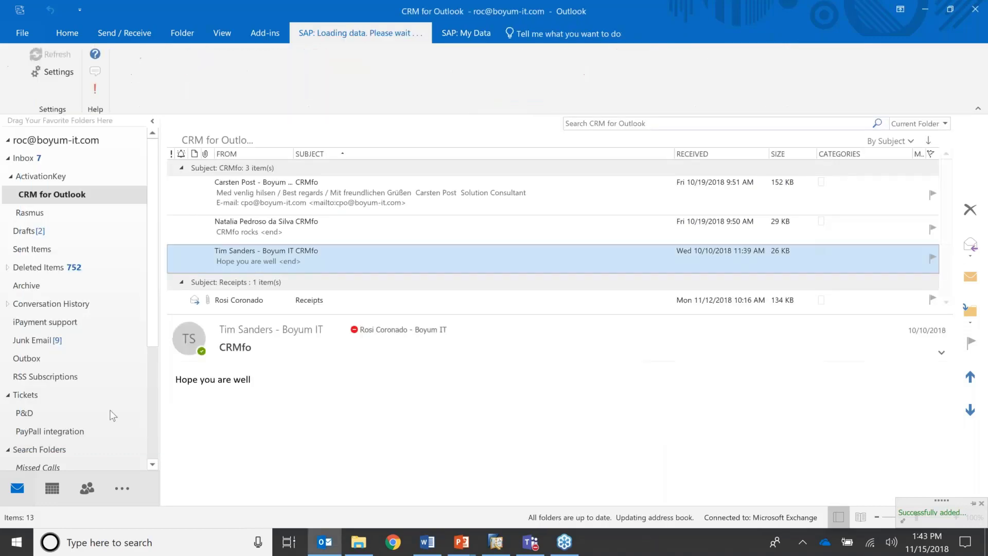
click(62, 487)
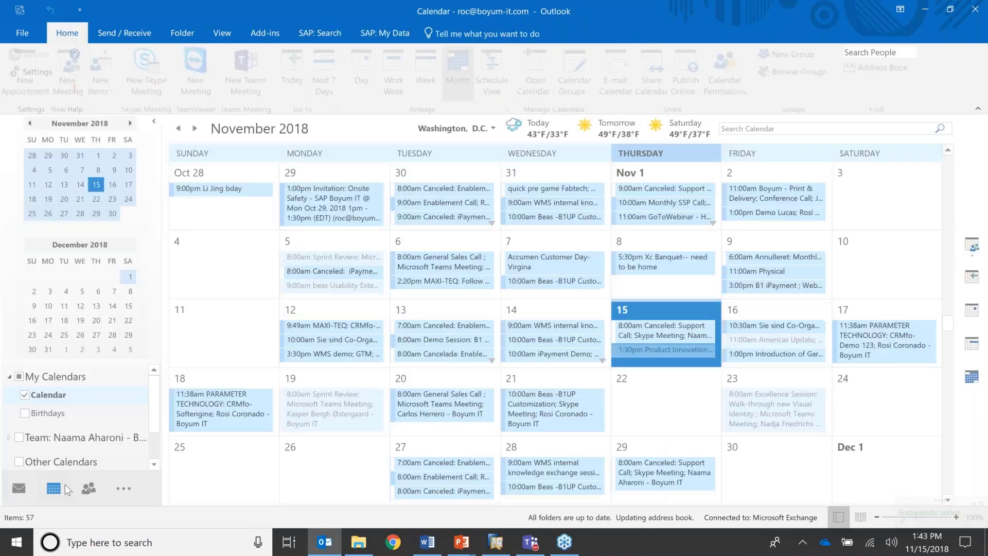
click(224, 415)
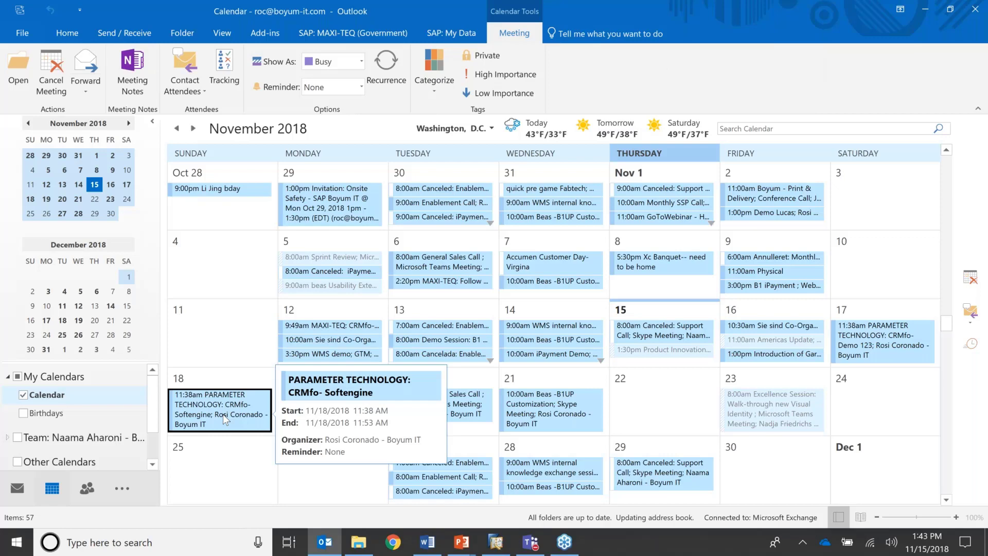
key(Return)
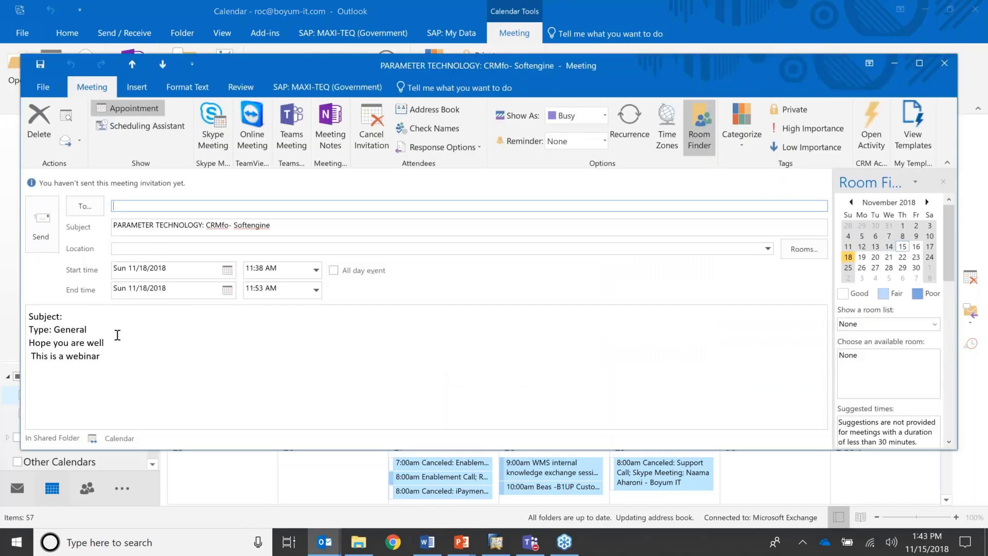
- Verify the 'This is a webinar' note, close the meeting, and return to Mail
triple_click(126, 360)
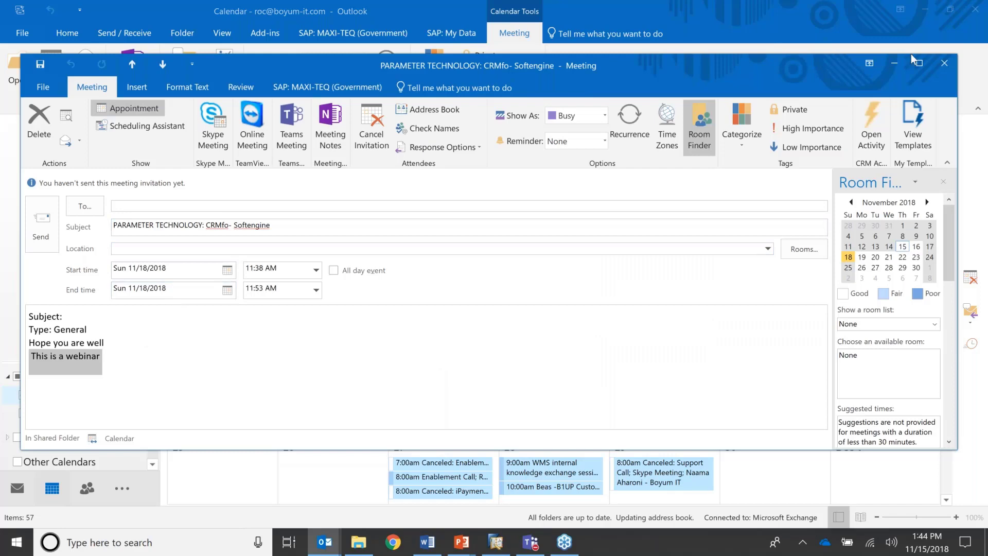
click(945, 64)
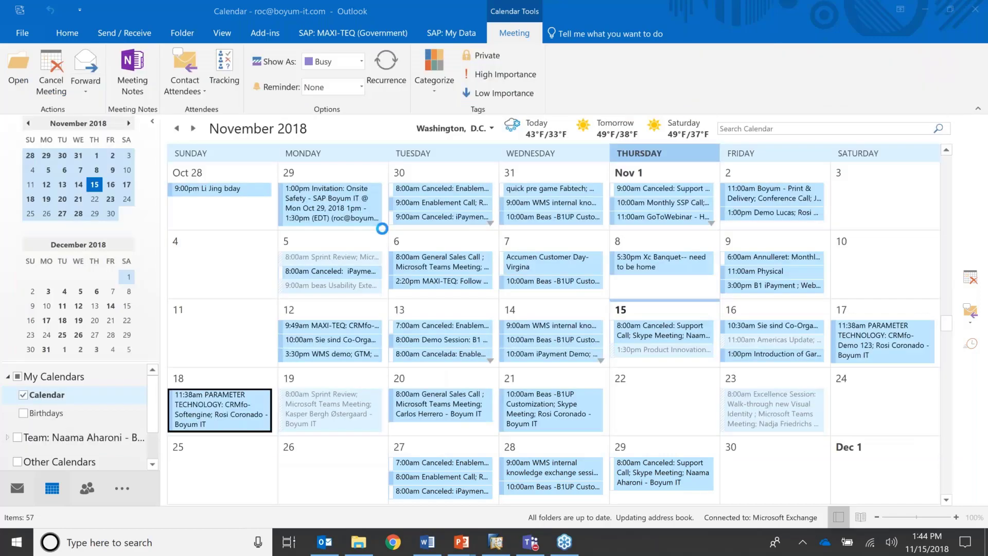
key(ctrl+1)
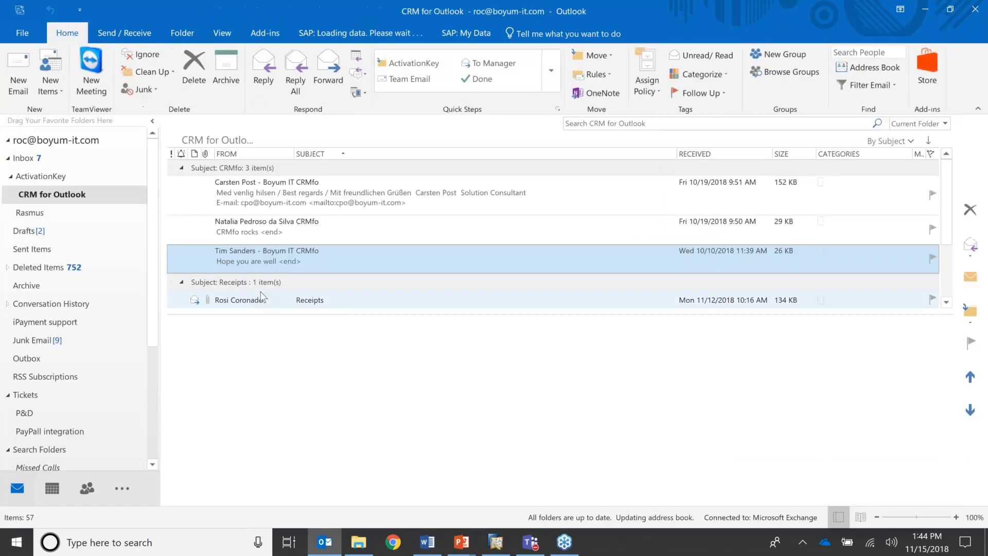
- In SAP Business One, open Customer/Vendors > Activity and browse to saved activity 292
click(497, 548)
mouse_move(502, 529)
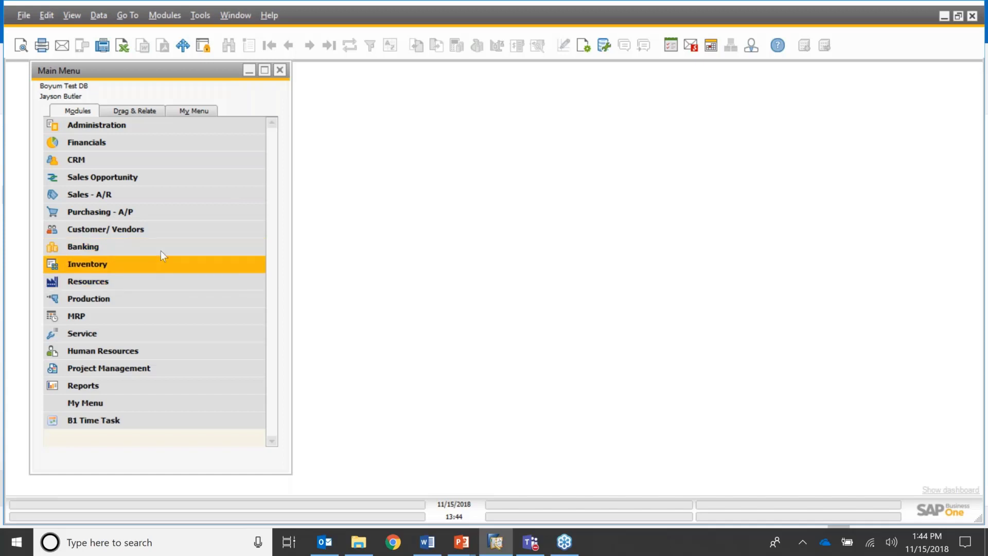
click(165, 234)
click(163, 266)
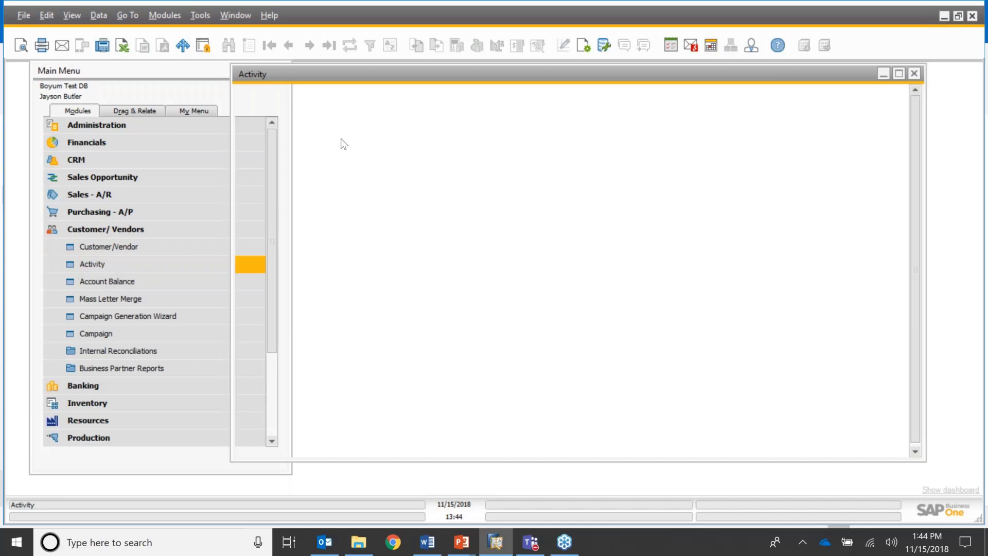
key(Escape)
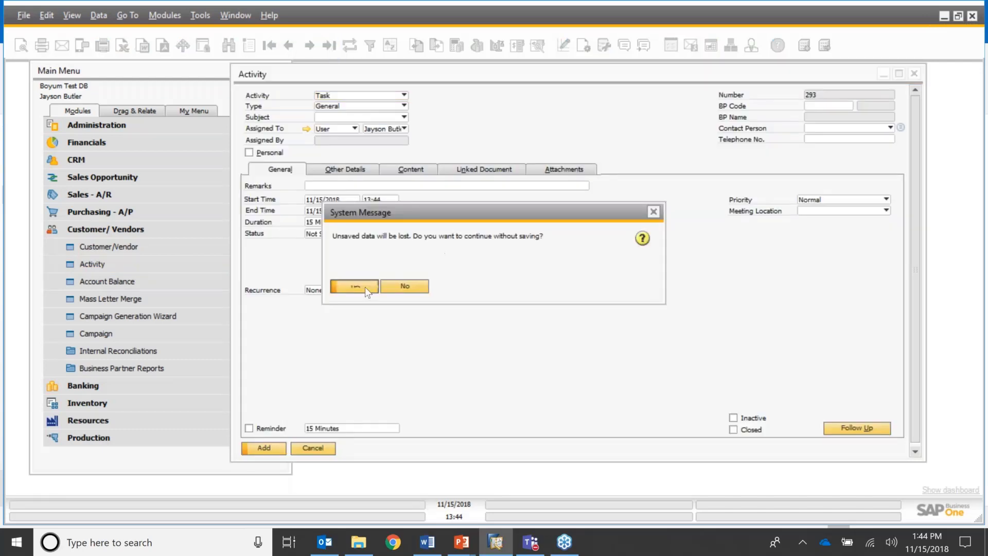
click(364, 286)
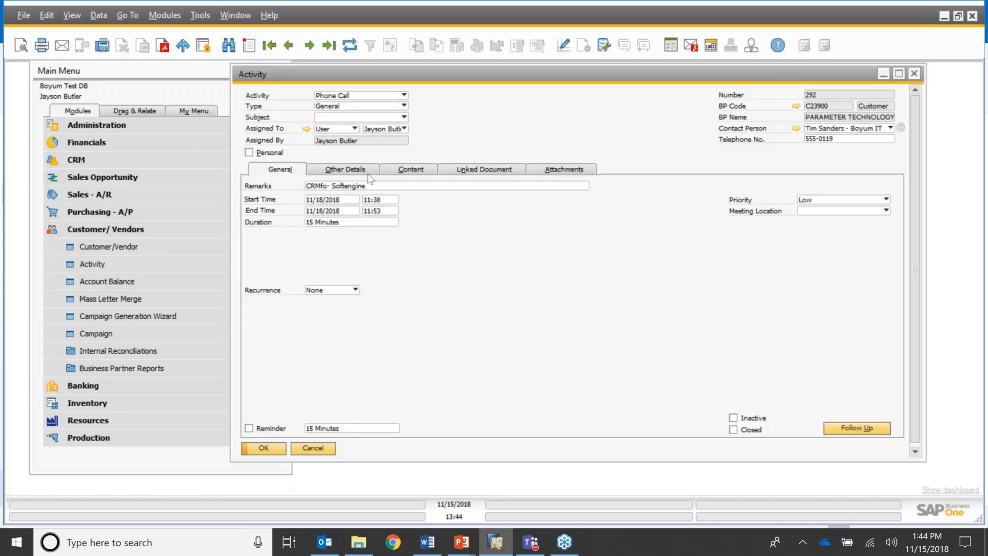
- Check activity 292's Content notes for the webinar line, then switch back to Outlook
click(368, 171)
click(412, 169)
drag(335, 198, 249, 192)
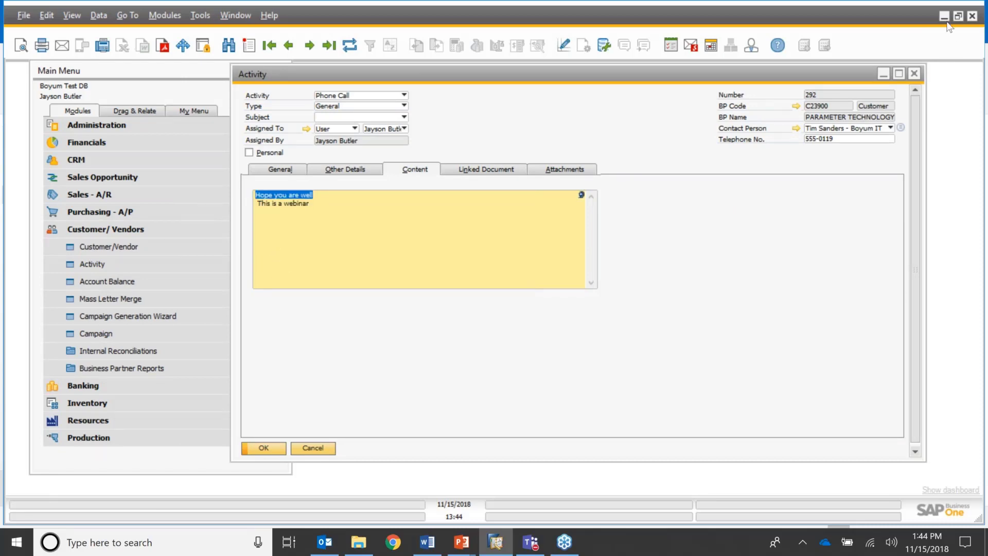
click(328, 550)
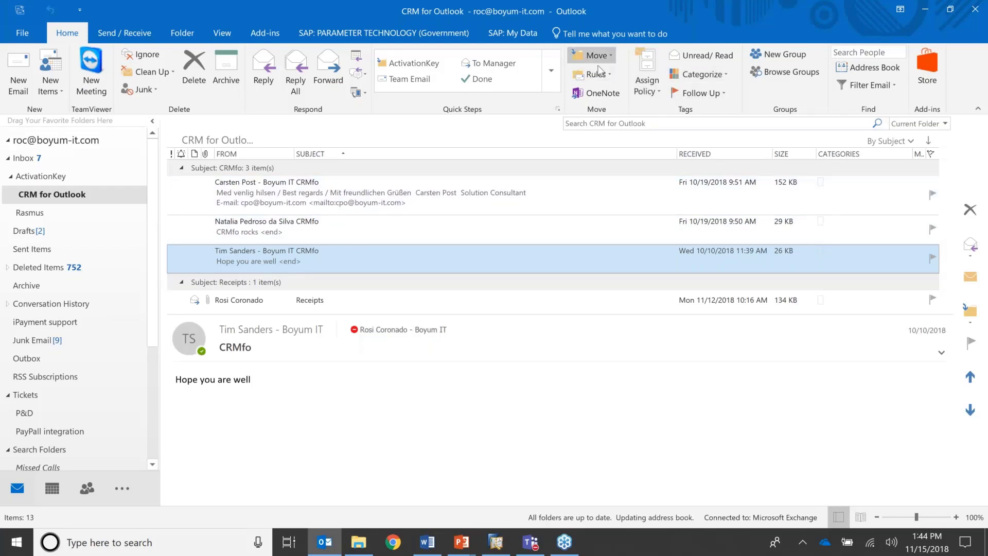
- Start a new sales order for PARAMETER TECHNOLOGY from the CRM add-in
click(398, 30)
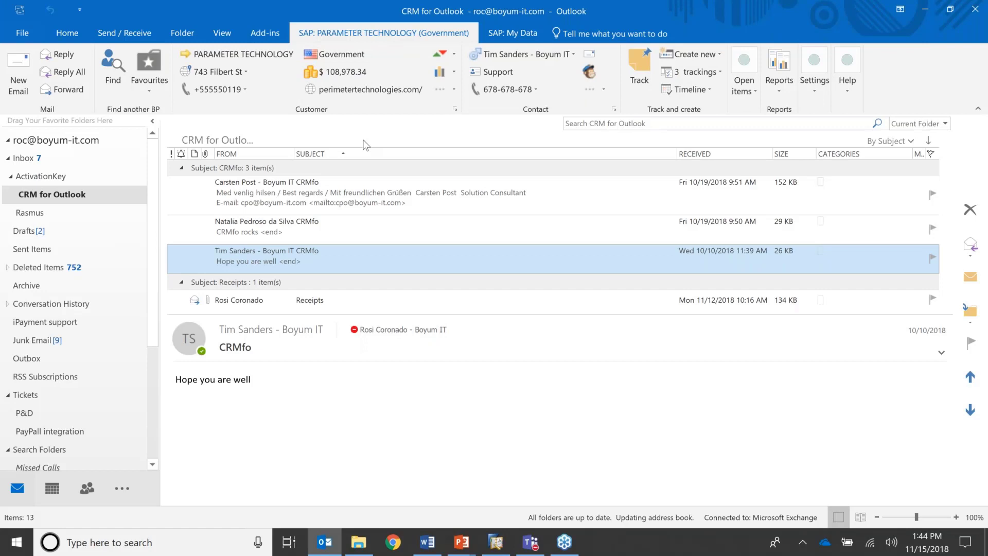
click(720, 54)
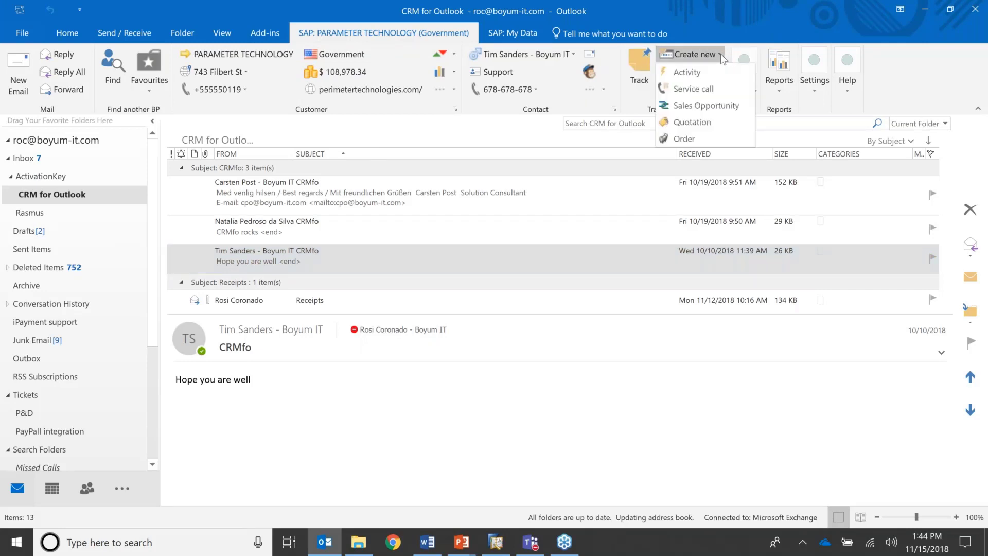
click(700, 138)
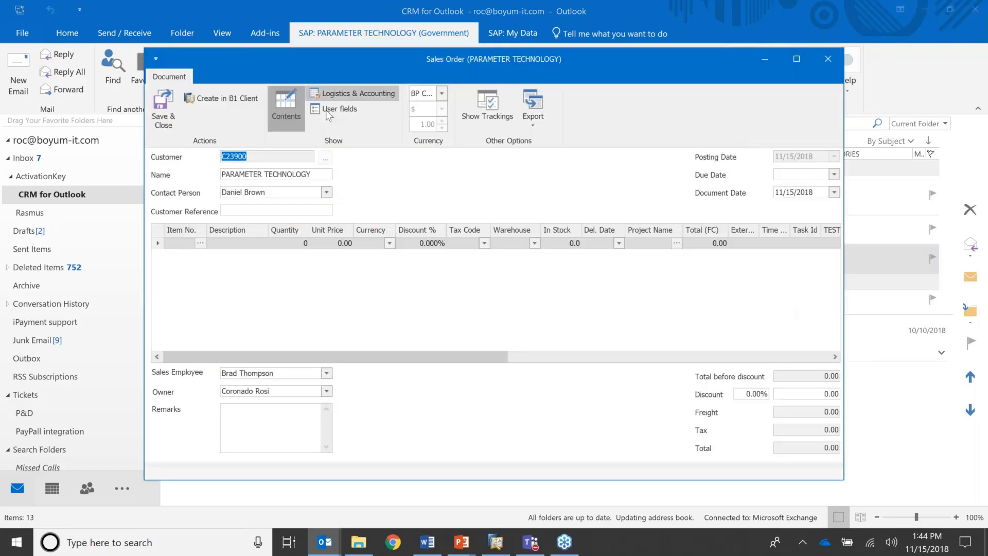
drag(388, 65, 363, 57)
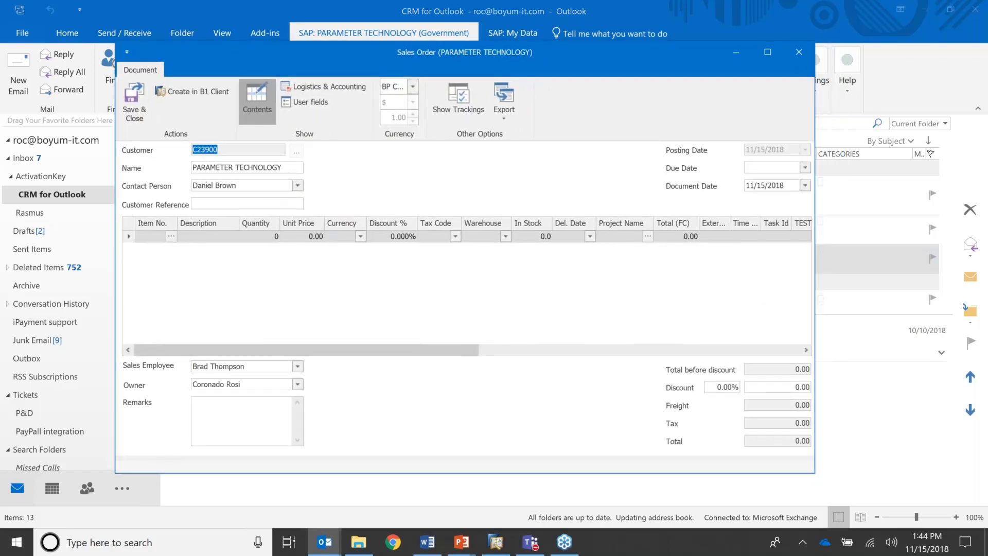
- Set the due date to 11/16/2018 and add J.B. Officeprint 1186 (A00003) as line one
click(805, 168)
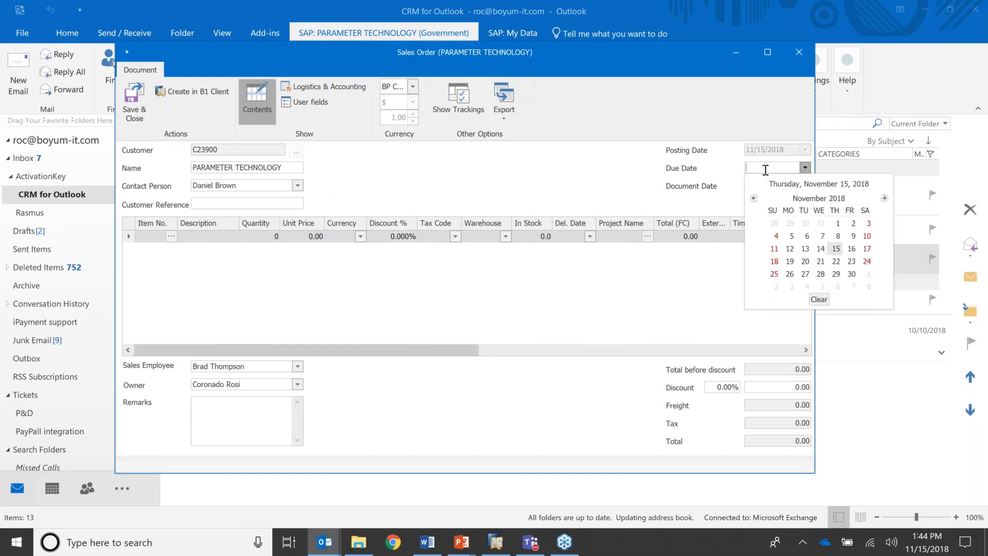
click(852, 249)
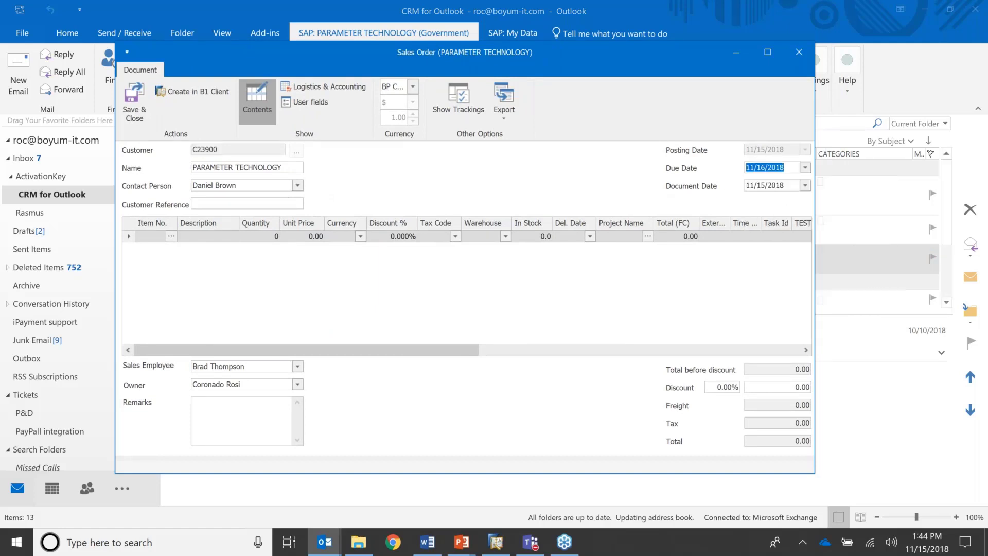
click(171, 236)
click(236, 179)
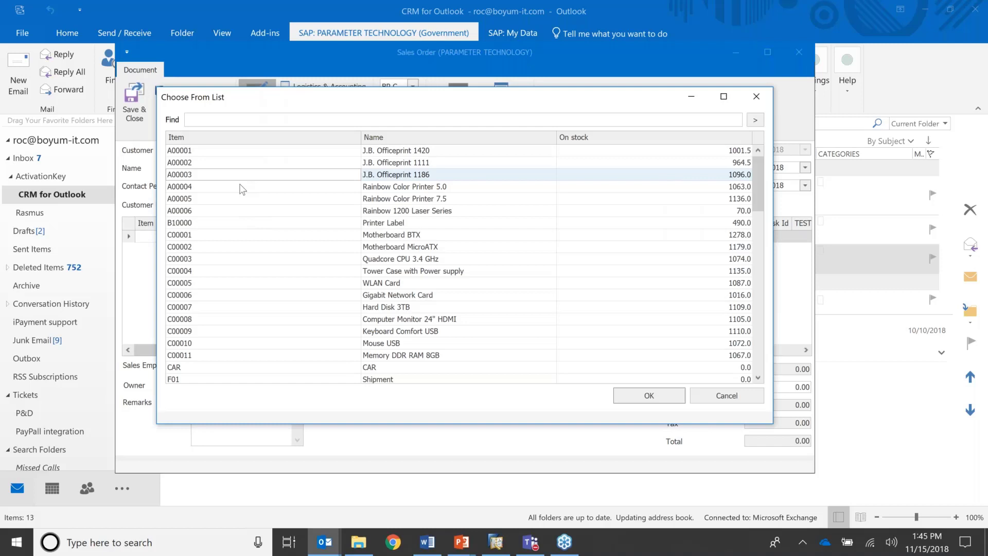
double_click(240, 181)
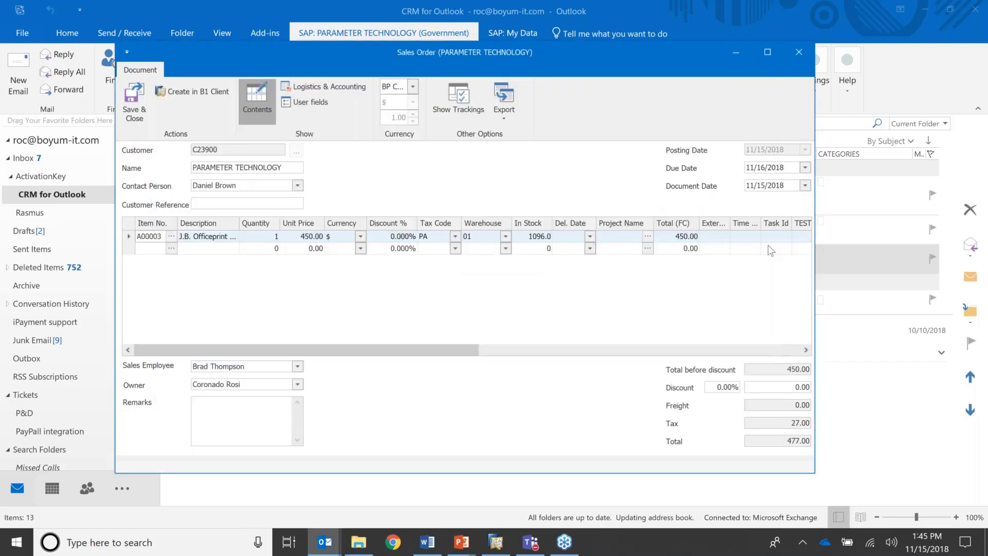
- Enter the remark Webinar and add Rainbow Color Printer 5.0 (A00004) as line two
click(241, 408)
text(W)
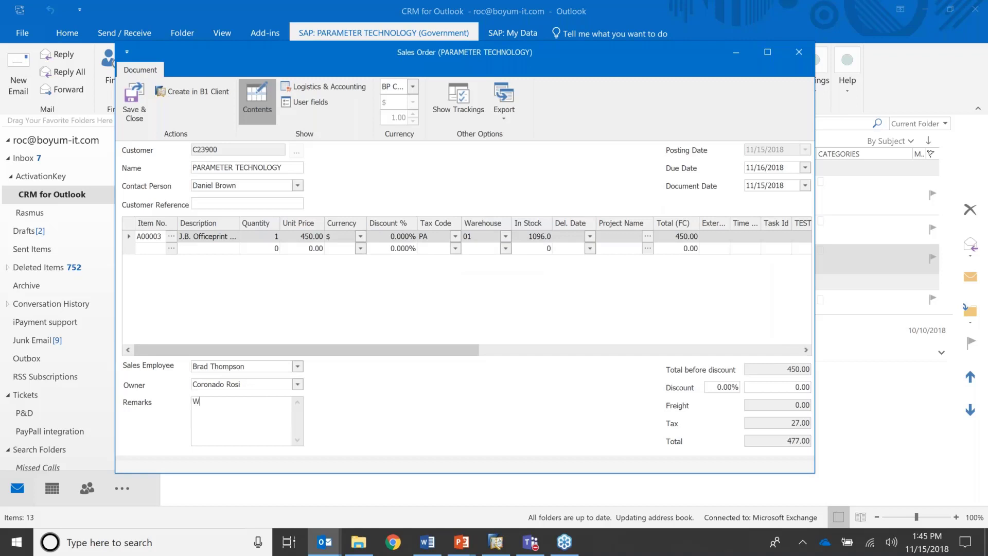
text(ebinar)
click(241, 204)
text(Webinar)
click(171, 248)
double_click(227, 182)
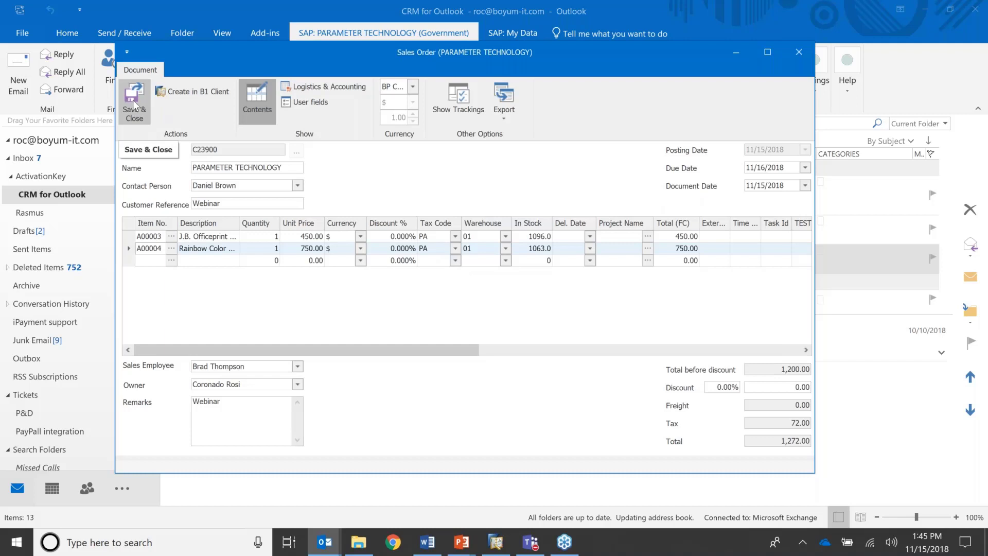
- Review the order's Logistics & Accounting and user-defined fields, returning to the addresses
click(339, 90)
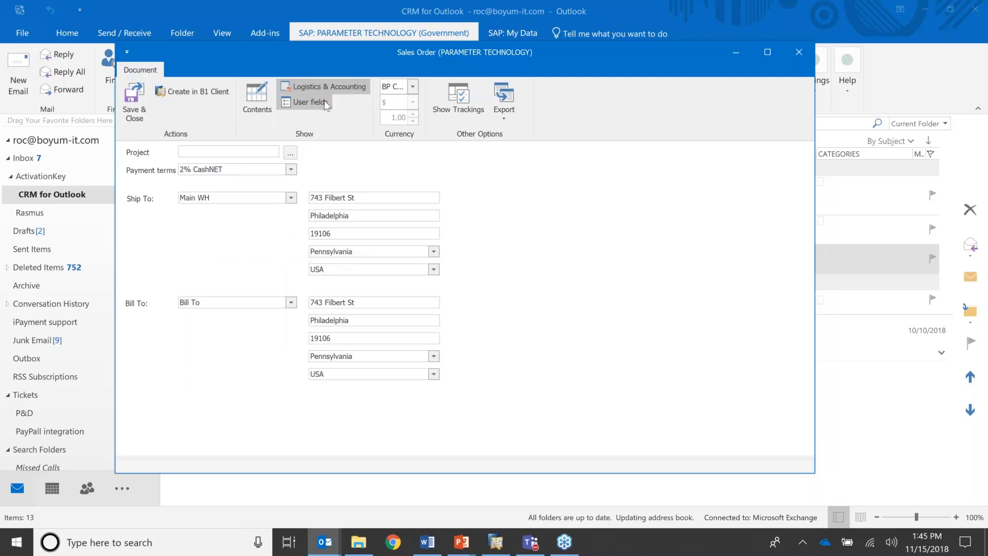
click(324, 101)
click(325, 86)
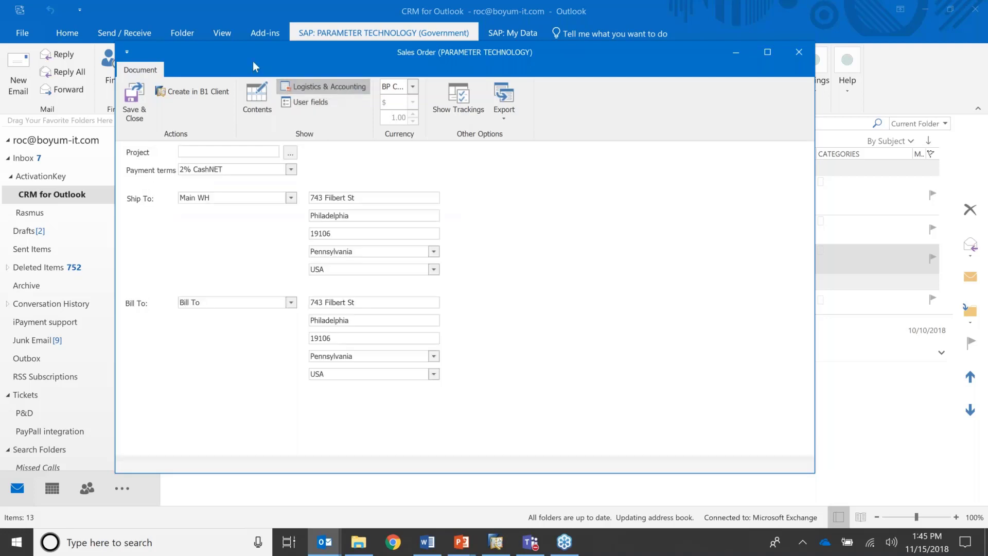
- Save the order, then show sales order 978 in SAP Business One with prices and the 1,272.00 total
click(135, 96)
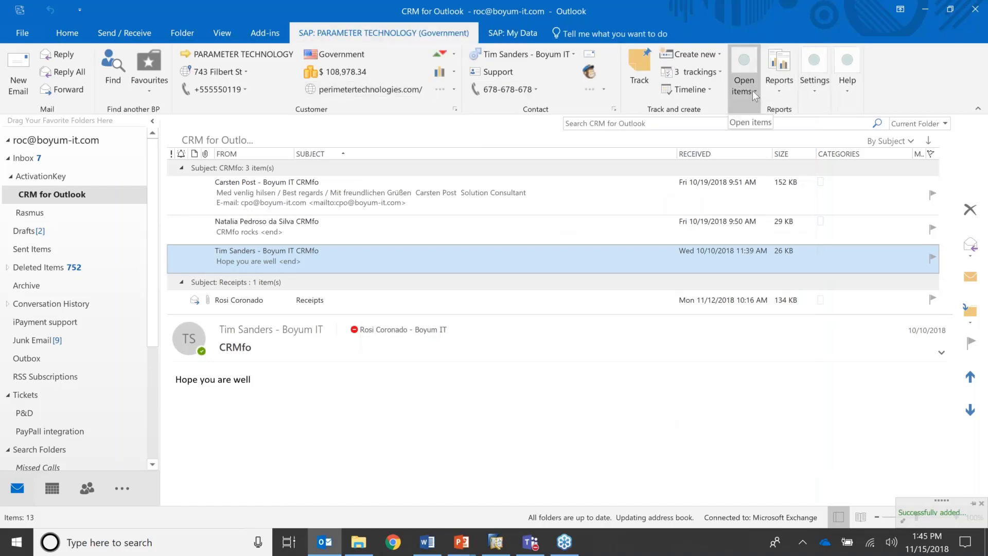
click(496, 542)
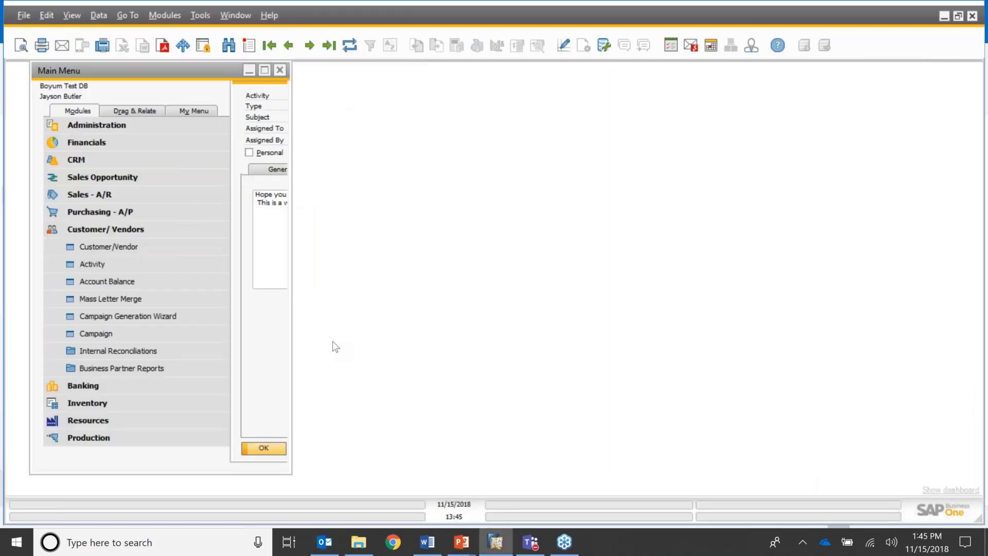
click(181, 181)
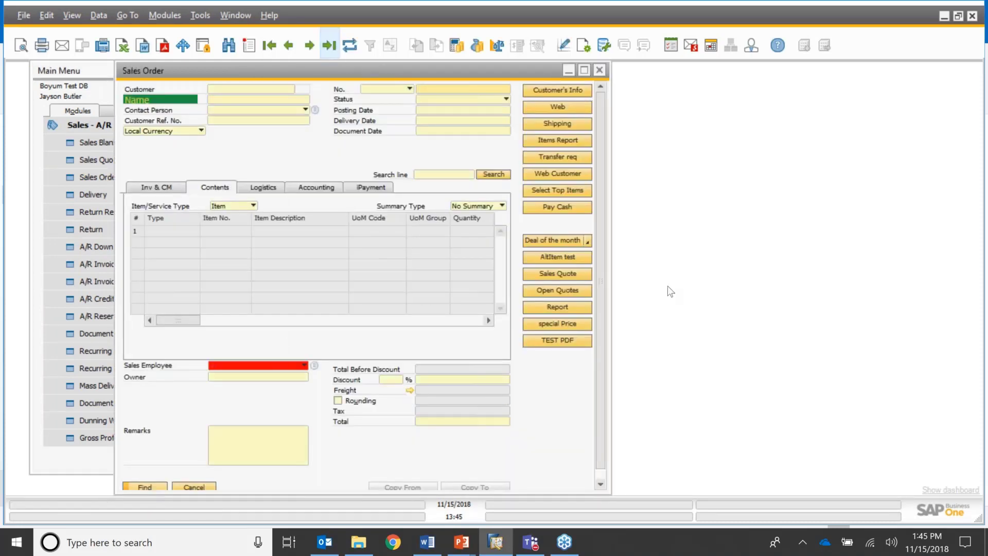
key(ctrl+Page_Down)
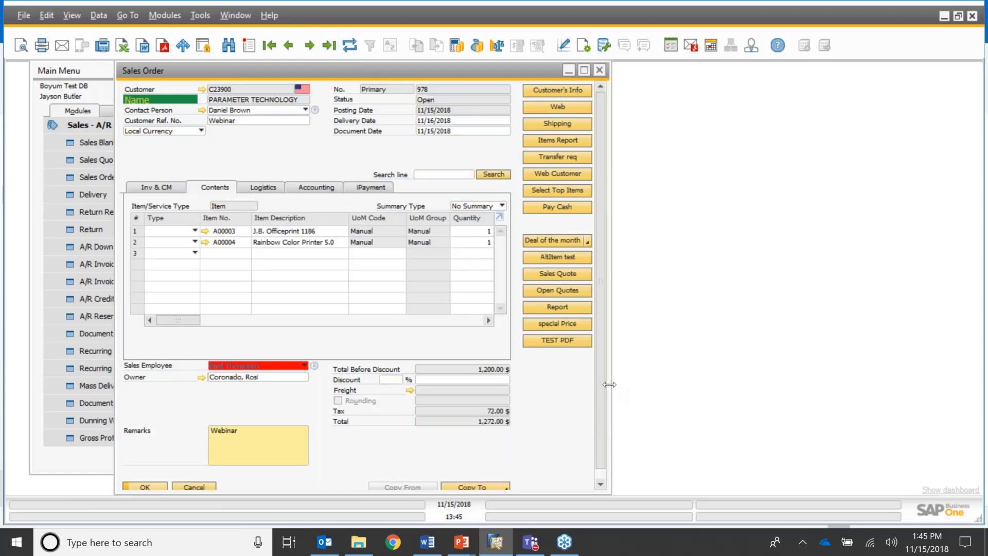
drag(615, 384, 790, 384)
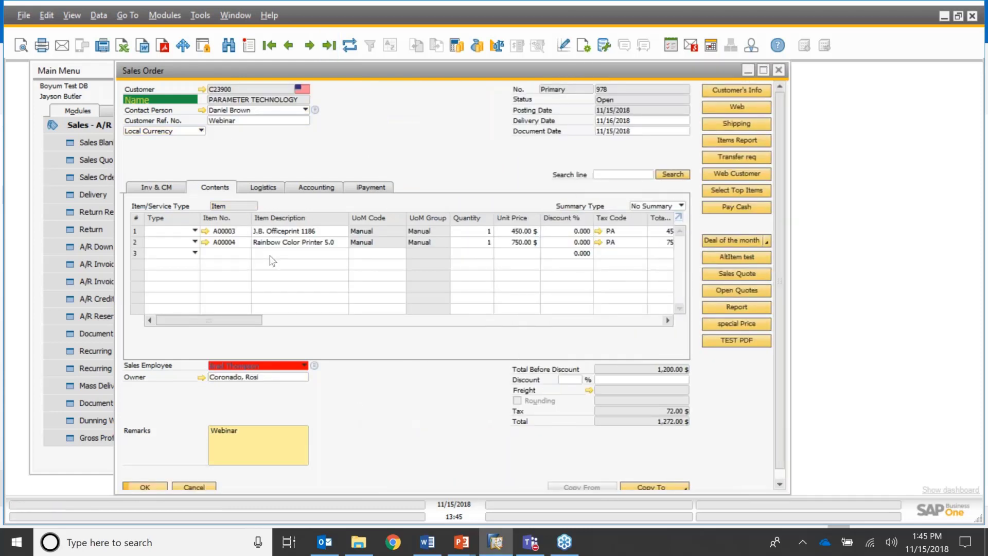
mouse_move(331, 547)
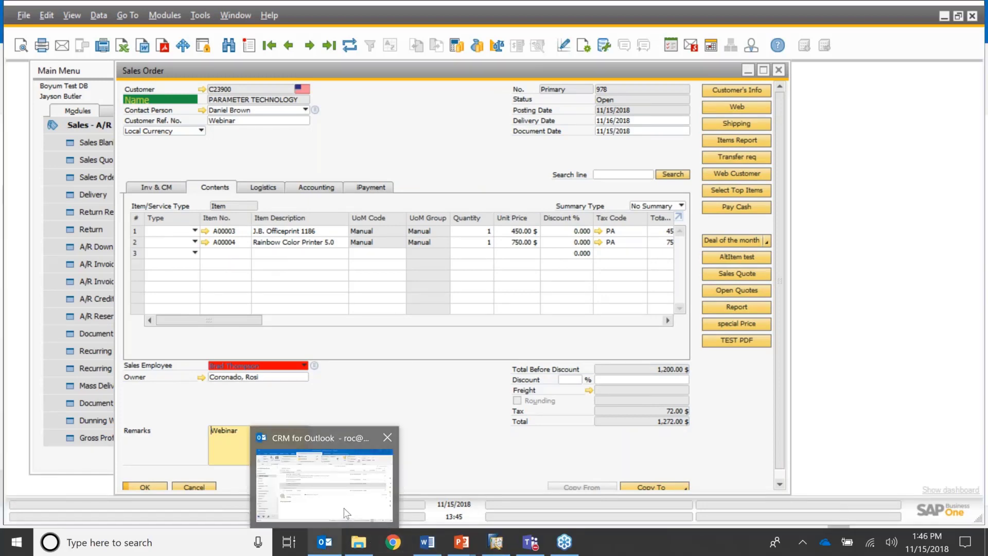
- Back in Outlook, view PARAMETER TECHNOLOGY's timeline and open Sales Orders, with order 978 at 1,272.00
click(346, 513)
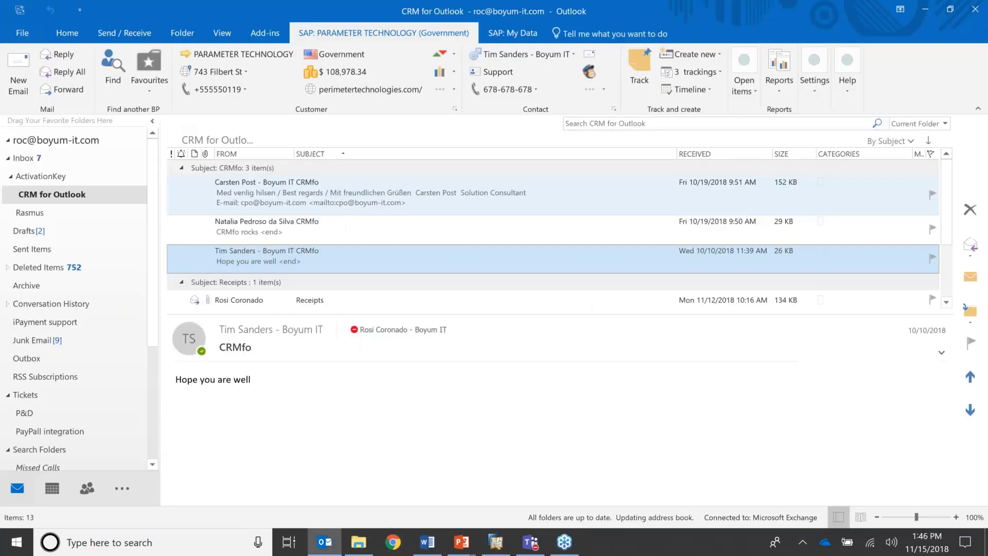
click(709, 89)
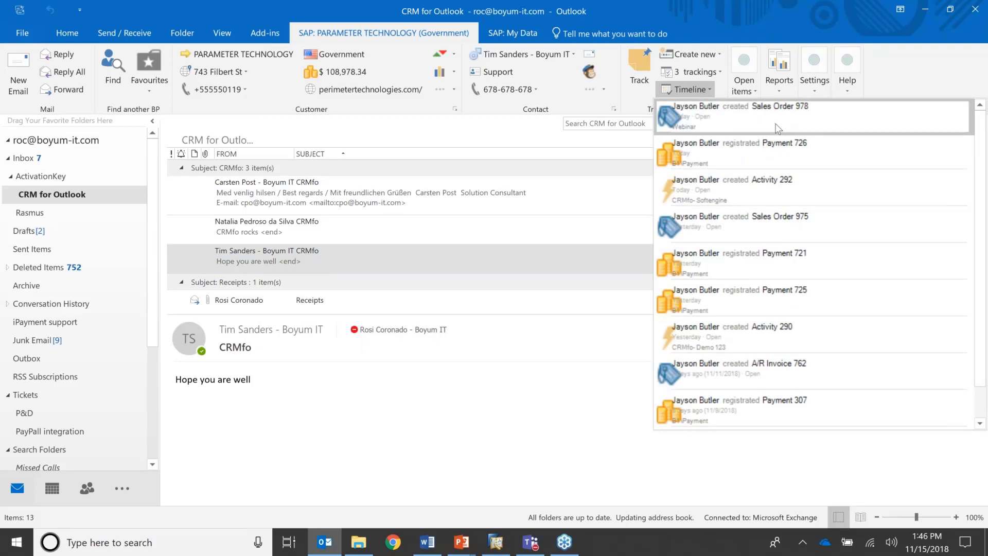
click(747, 87)
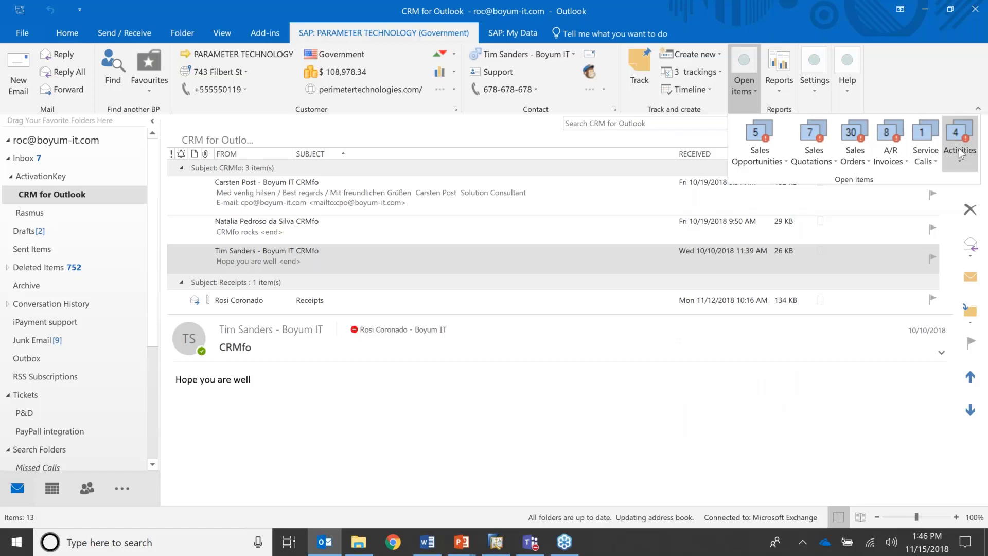
click(855, 142)
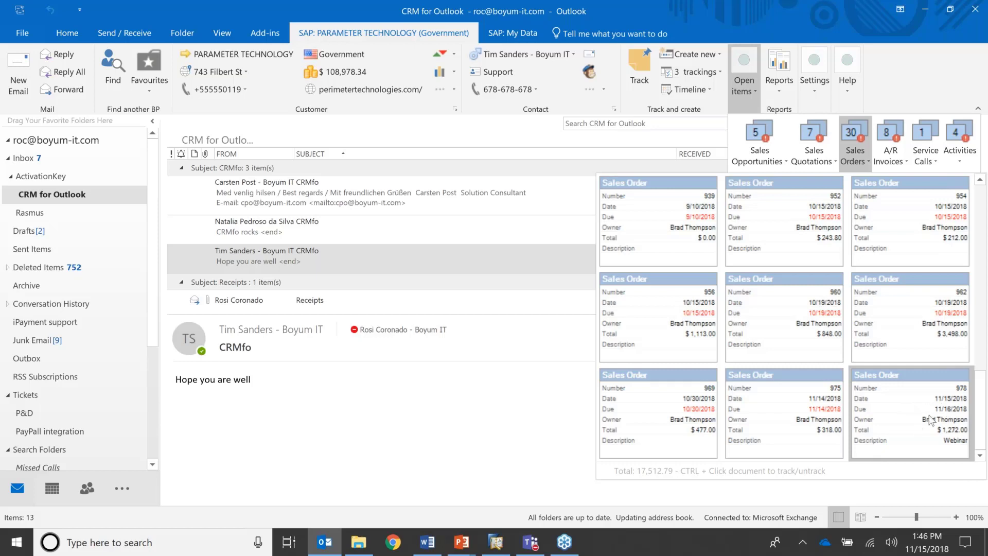
- Add J.B. Officeprint 1111 (A00002) as order 978's third line and save it, totalling 1,590.00
double_click(916, 409)
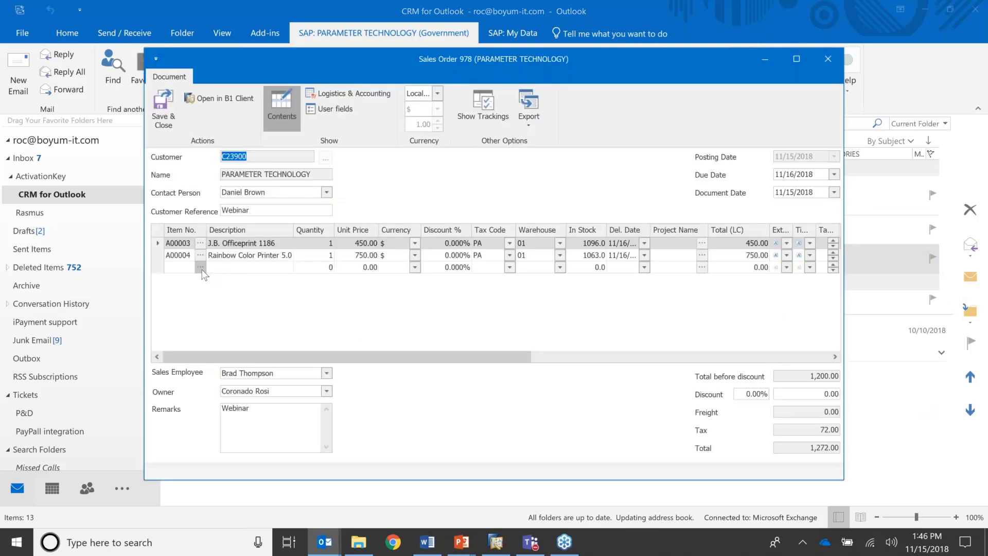
click(200, 267)
click(234, 169)
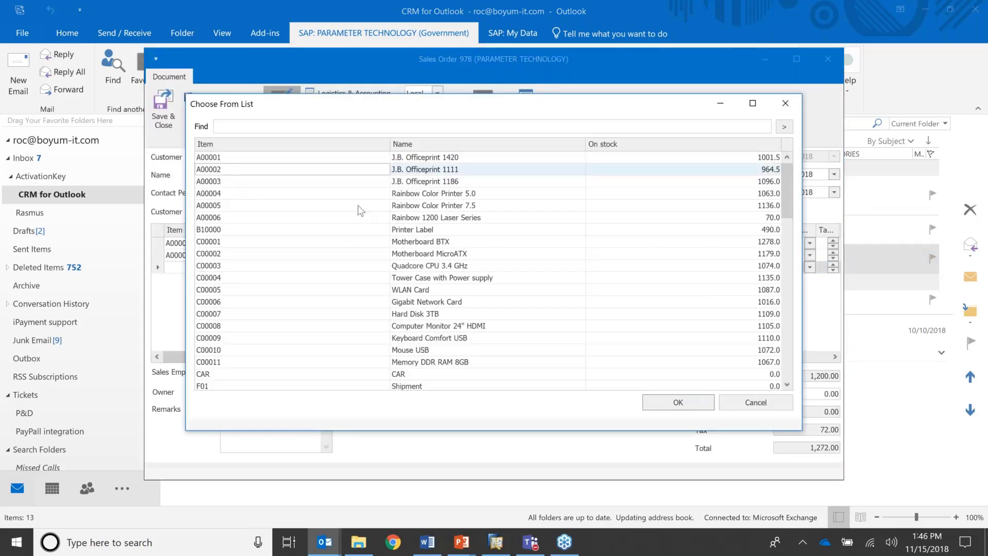
click(683, 403)
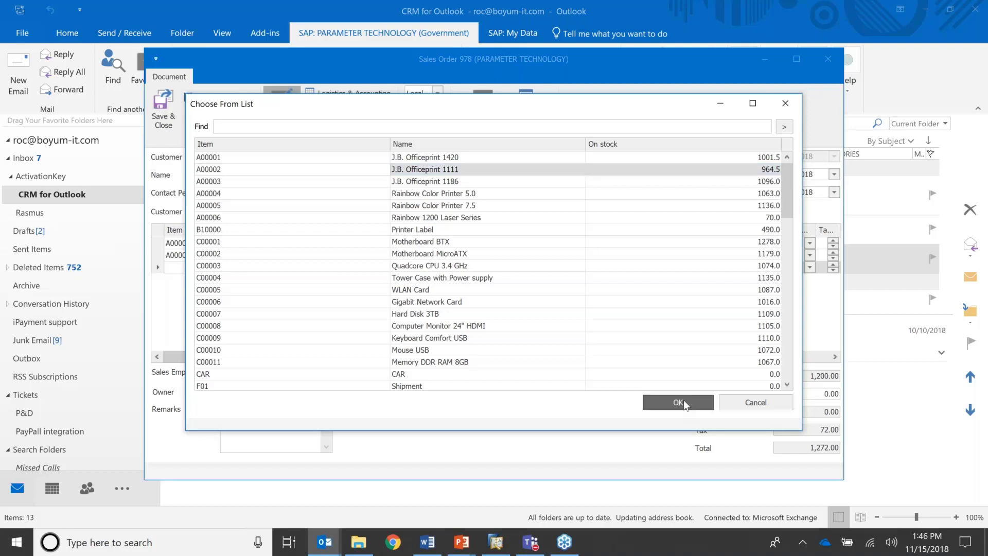
click(163, 109)
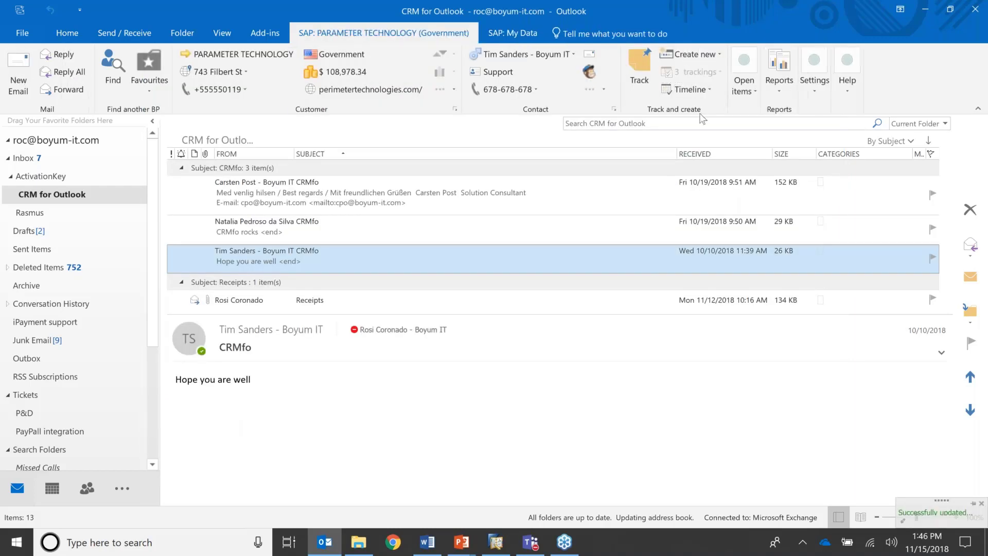
click(752, 91)
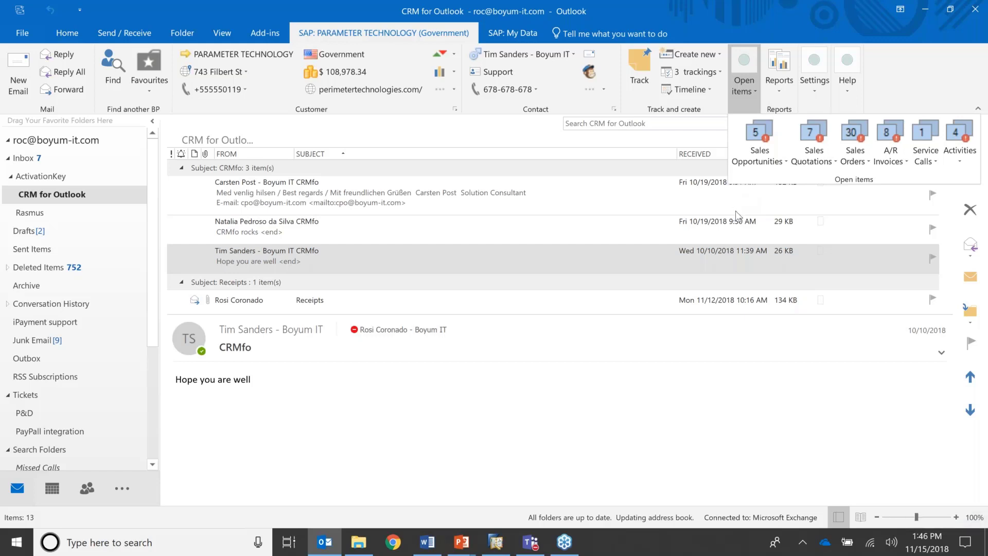
click(778, 88)
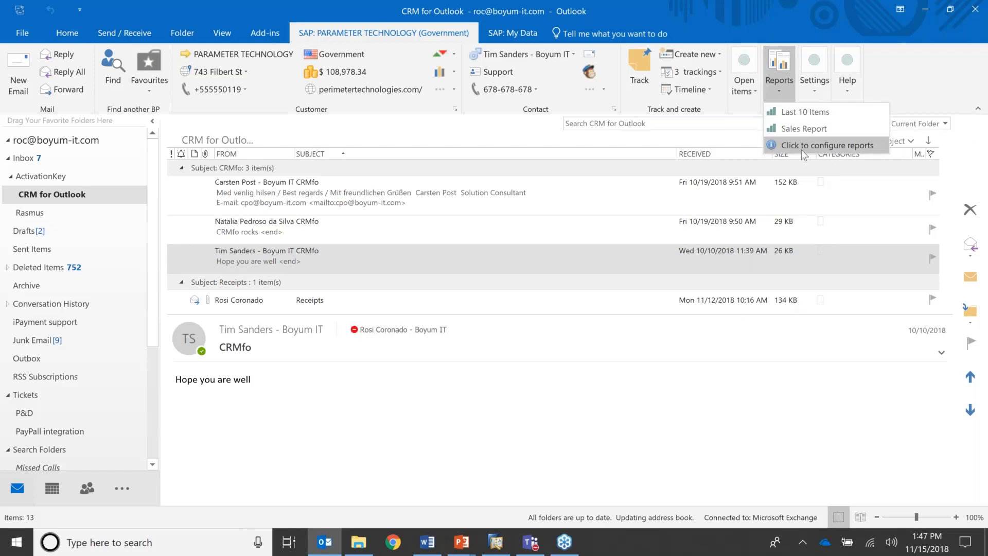
click(798, 113)
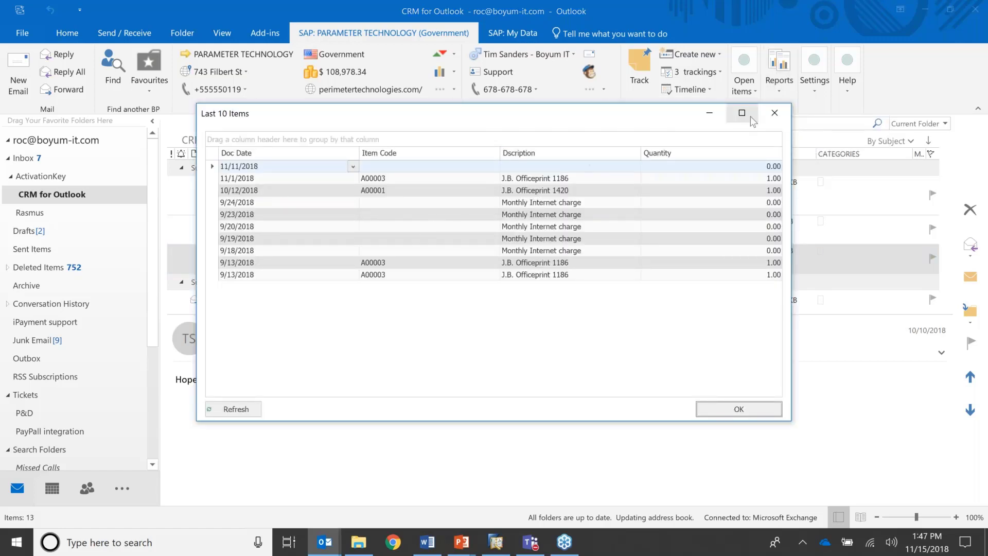
click(775, 112)
scroll(314, 222, down, 3)
click(298, 246)
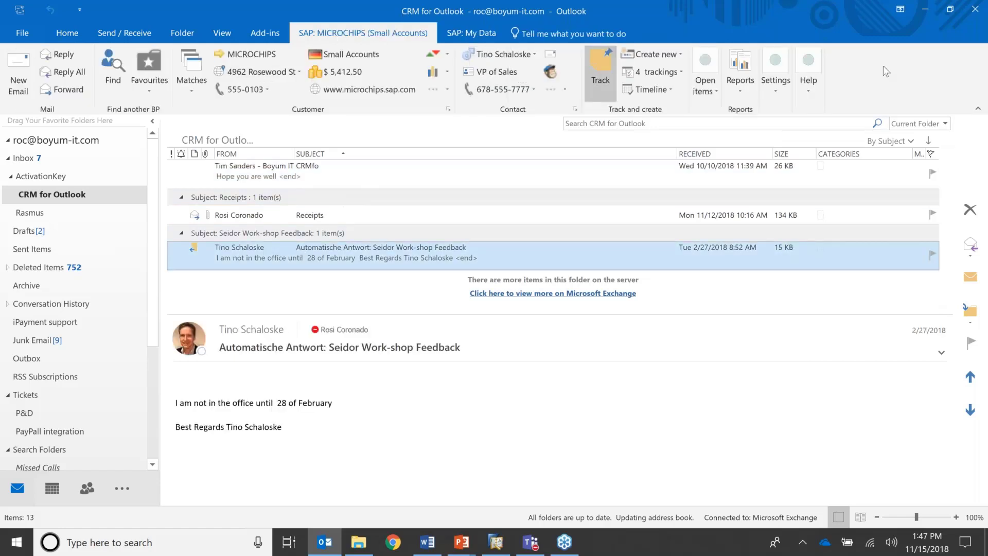
click(739, 88)
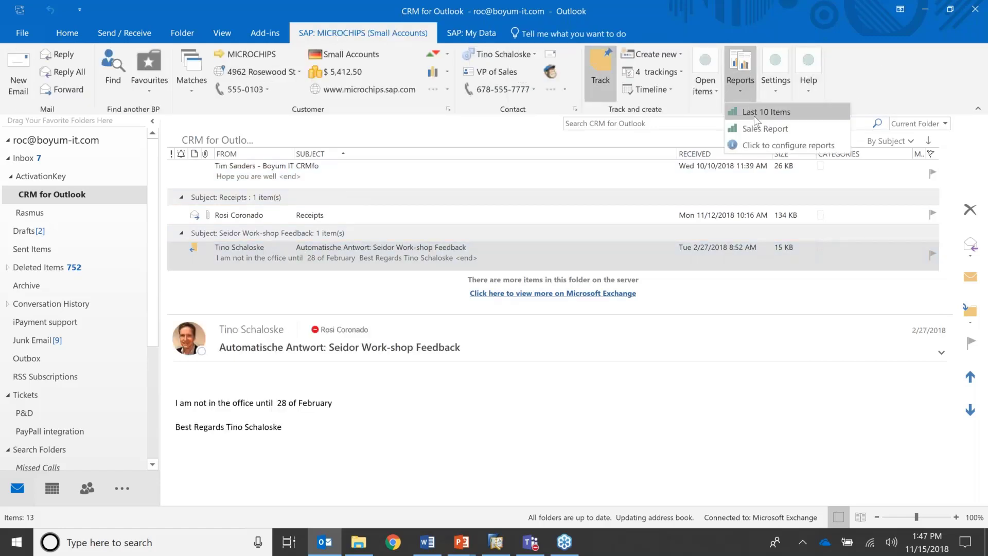
click(754, 116)
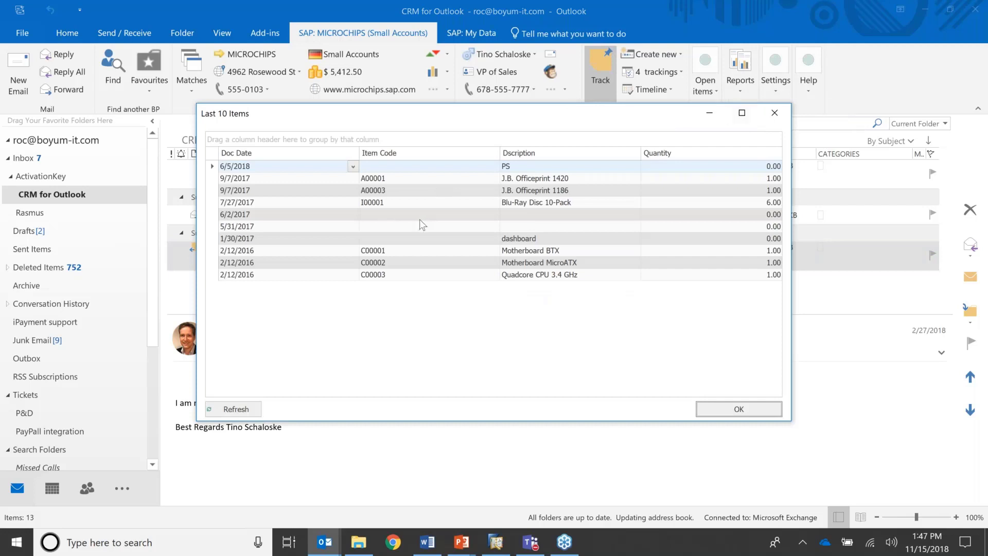
click(780, 114)
click(741, 92)
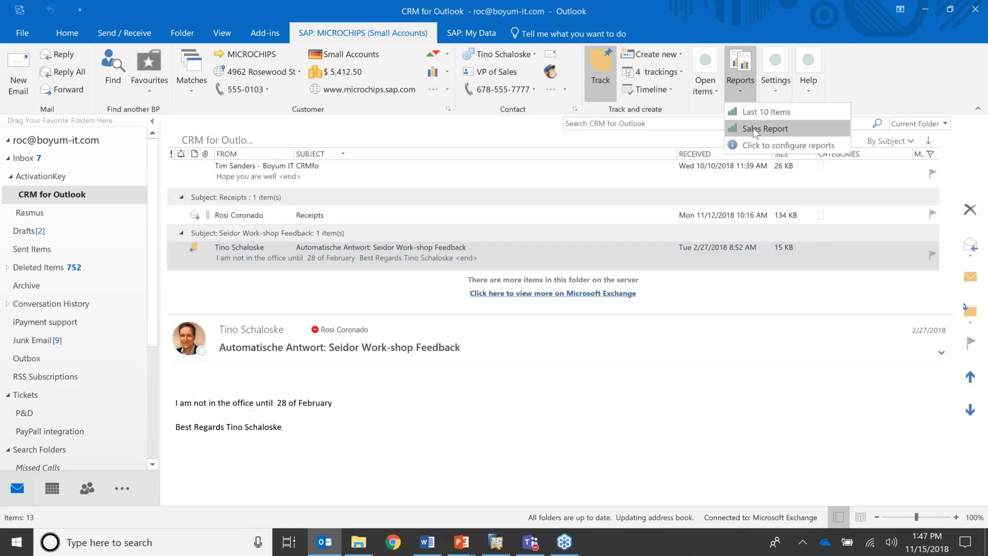
click(752, 128)
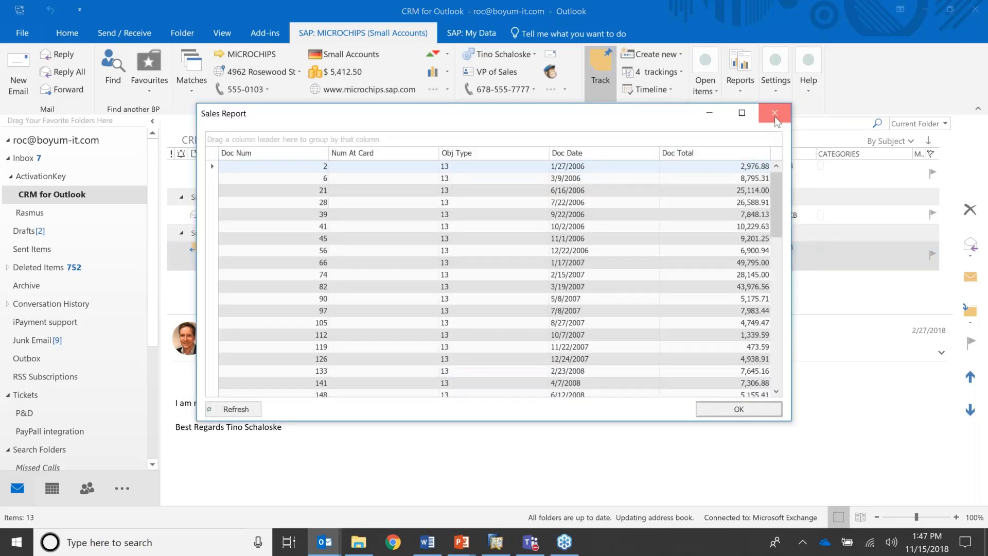
click(775, 117)
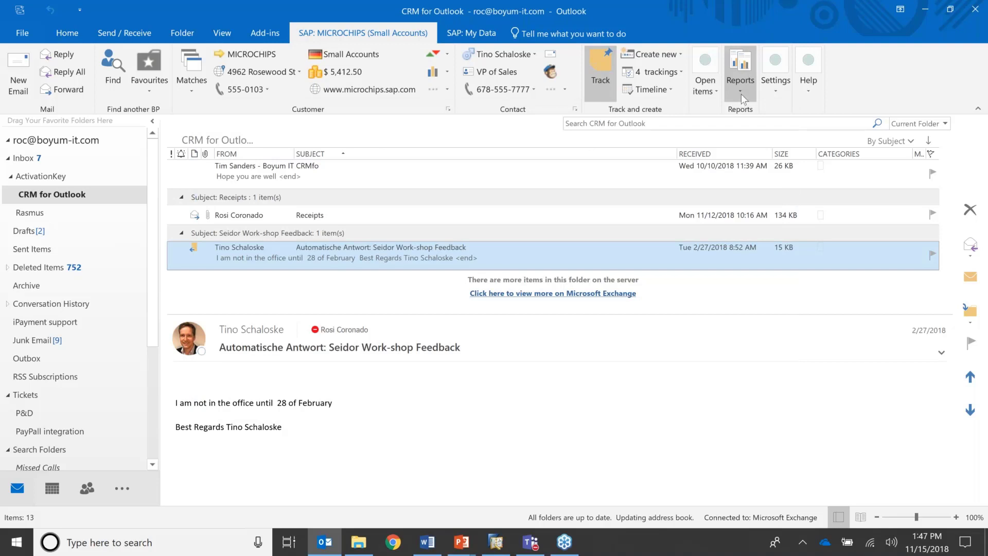
click(741, 91)
click(765, 143)
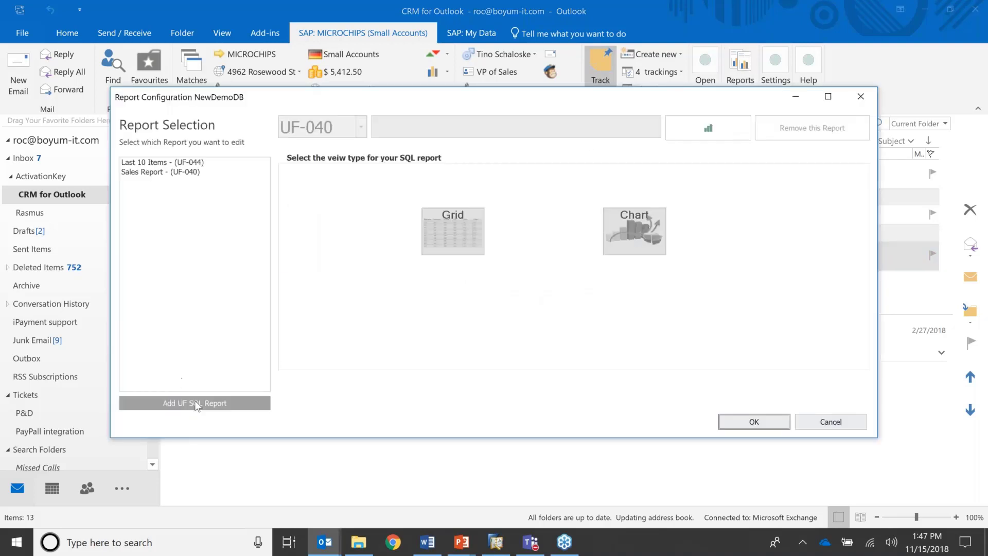
click(194, 400)
click(362, 131)
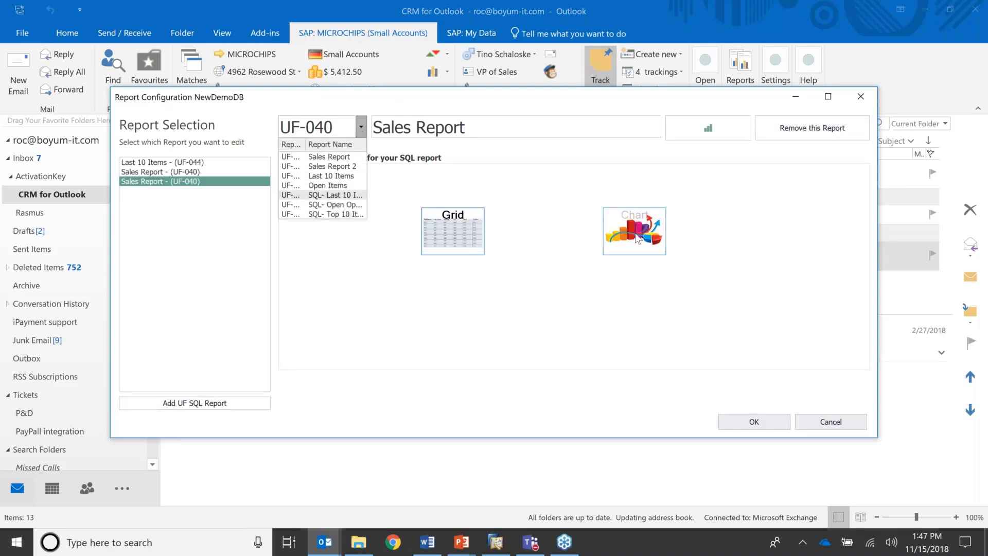
click(848, 428)
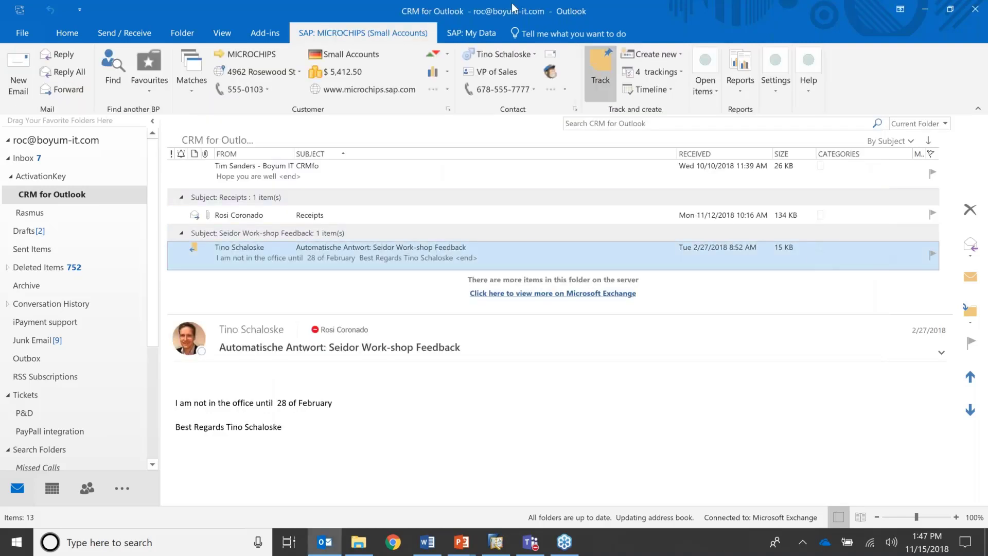
click(776, 92)
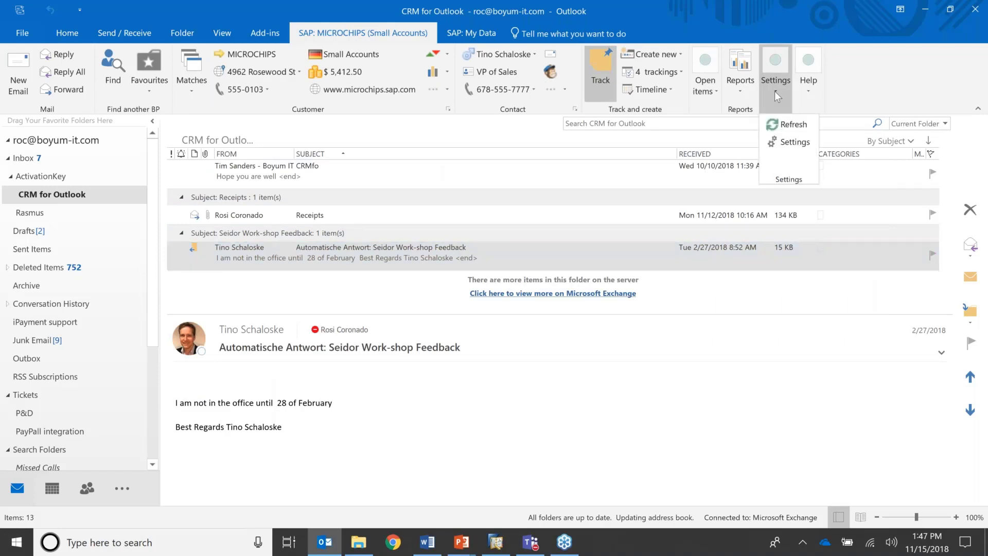
click(792, 142)
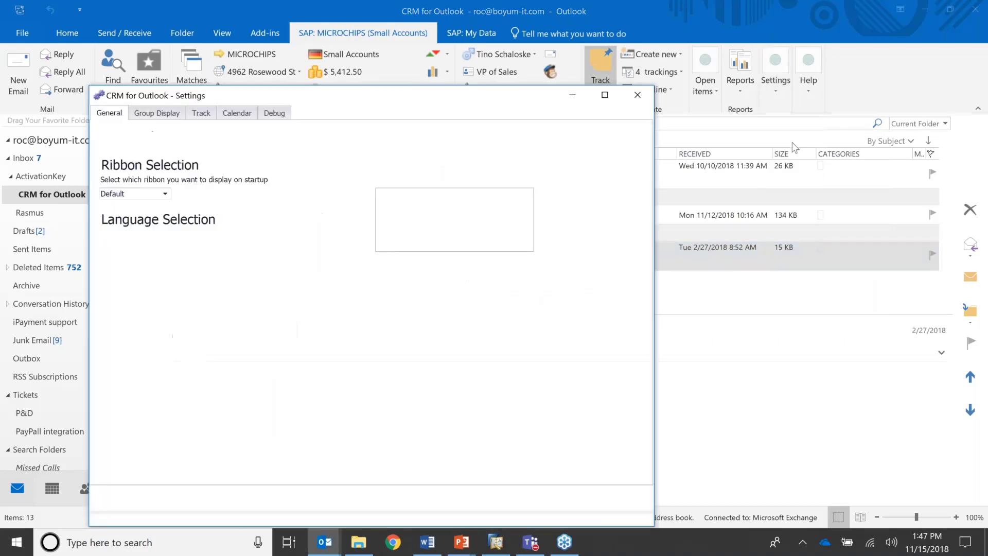
click(237, 114)
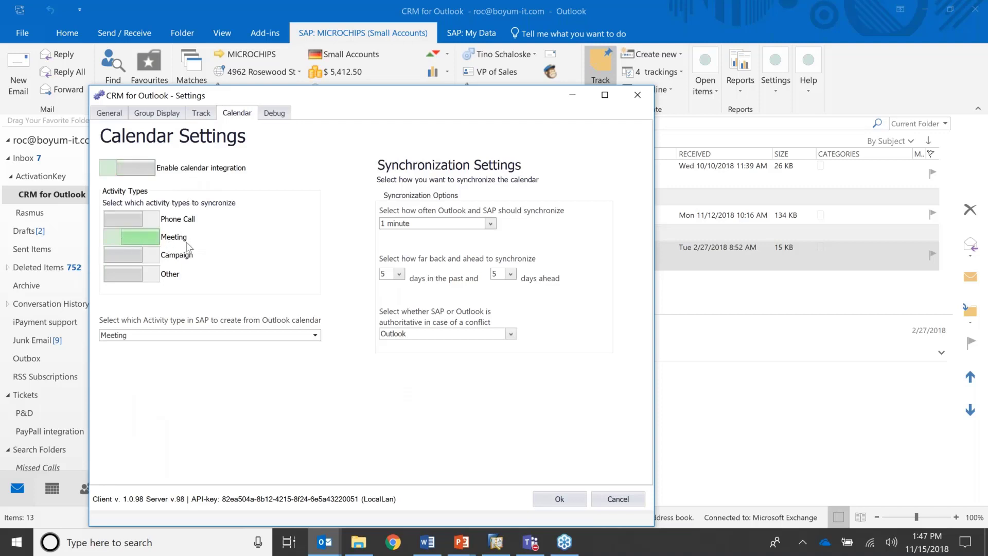
click(211, 240)
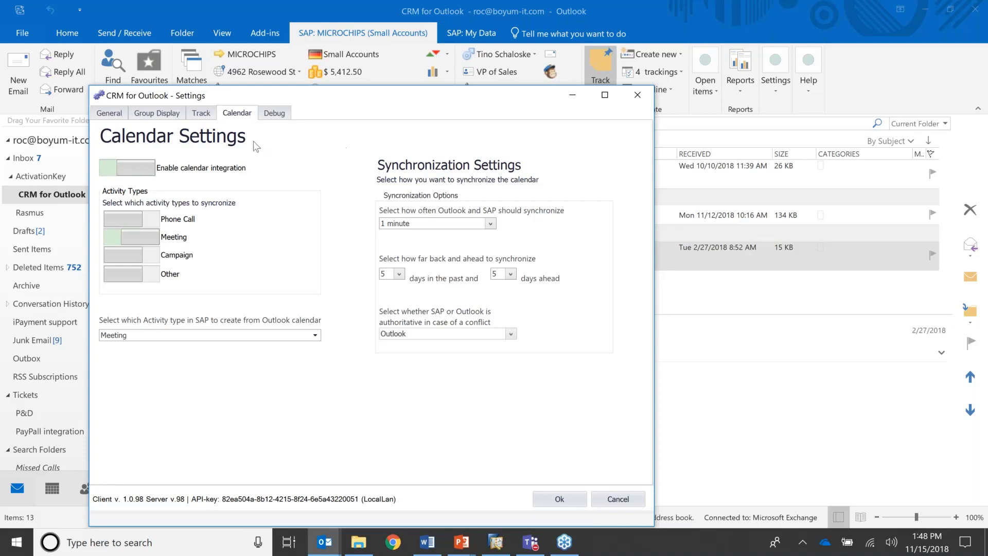
click(202, 120)
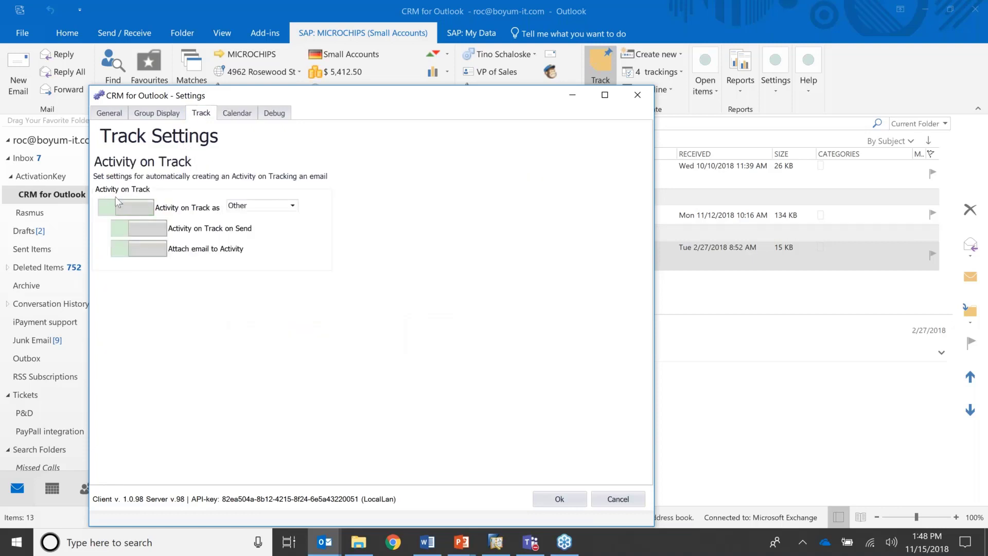
click(153, 206)
- Close the add-in settings and open the 'CRMfo rocks' message from the unlinked sender
click(637, 95)
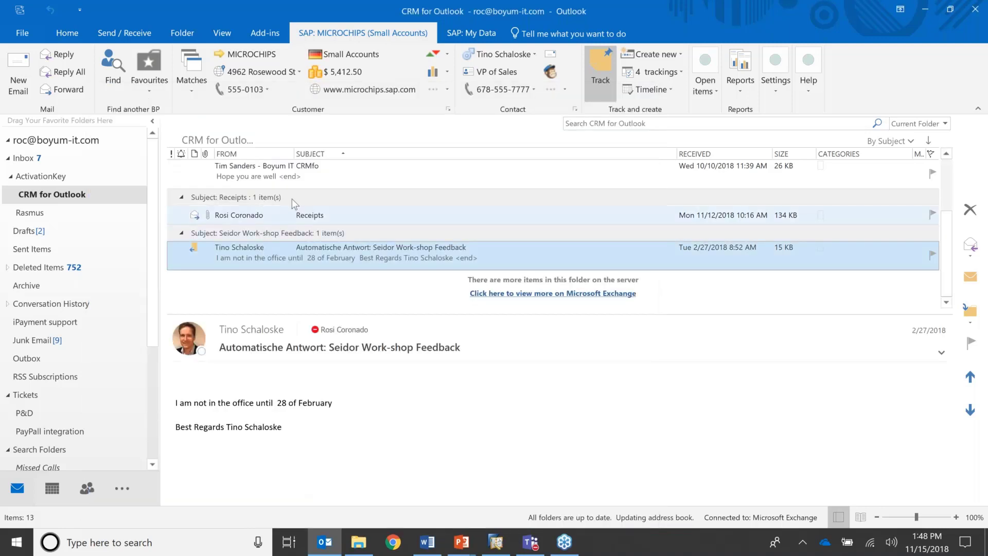
scroll(291, 201, up, 3)
click(292, 230)
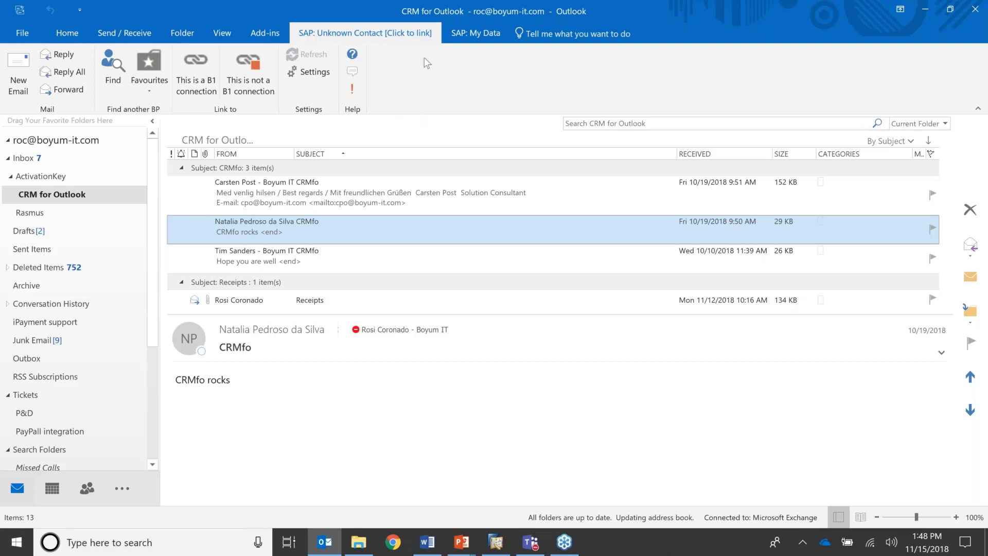
- Link the 'CRMfo rocks' sender as a contact of MICROCHIPS, found by searching 'mic'
click(200, 81)
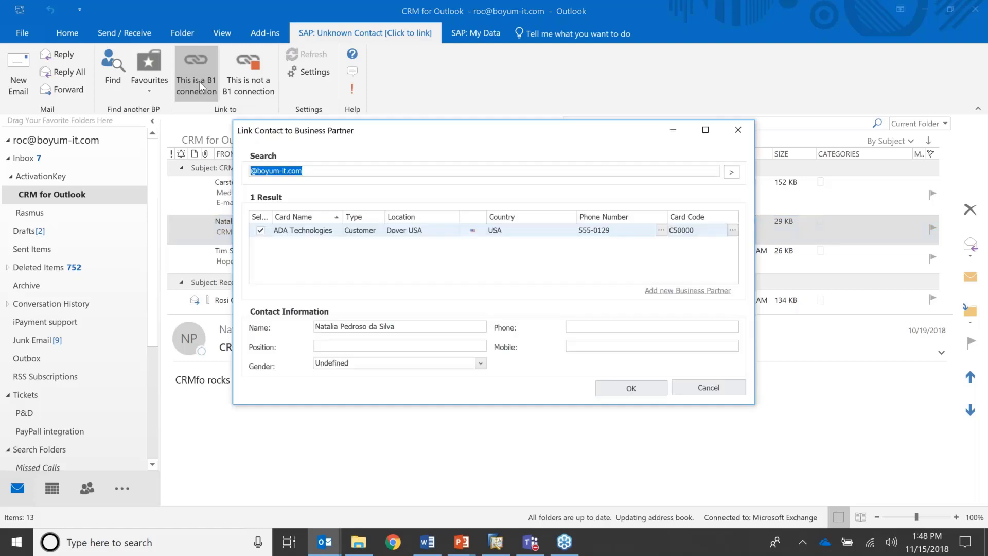
text(mic)
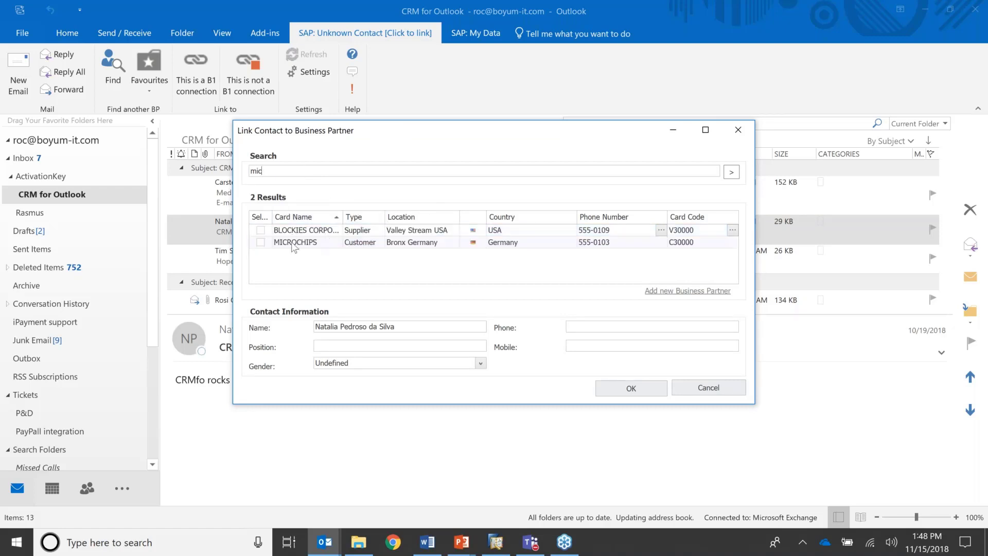
click(260, 243)
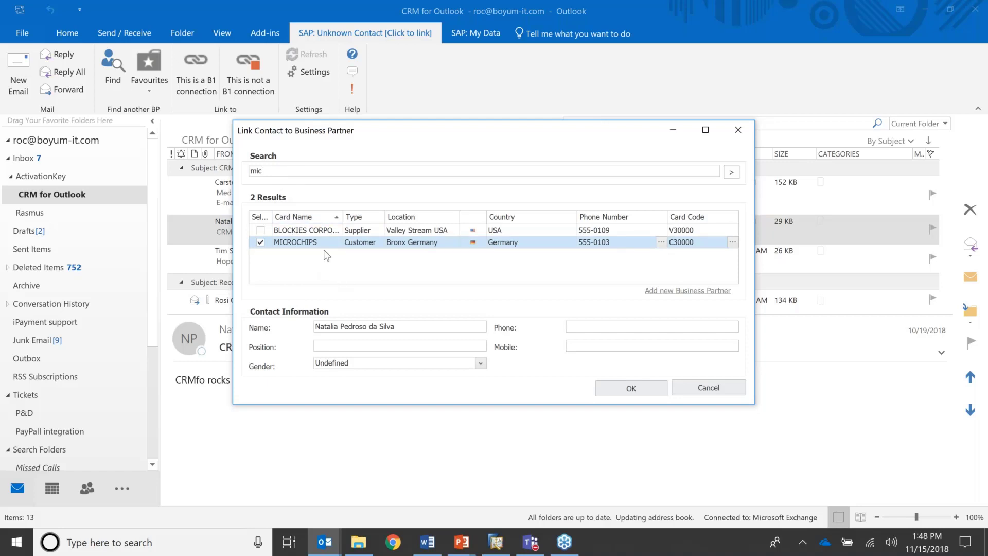
click(640, 386)
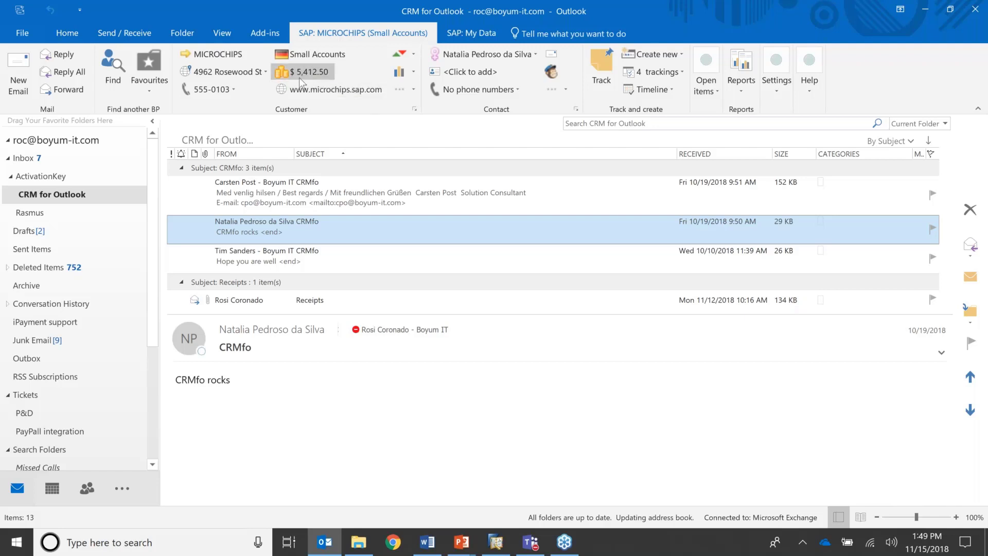
click(709, 88)
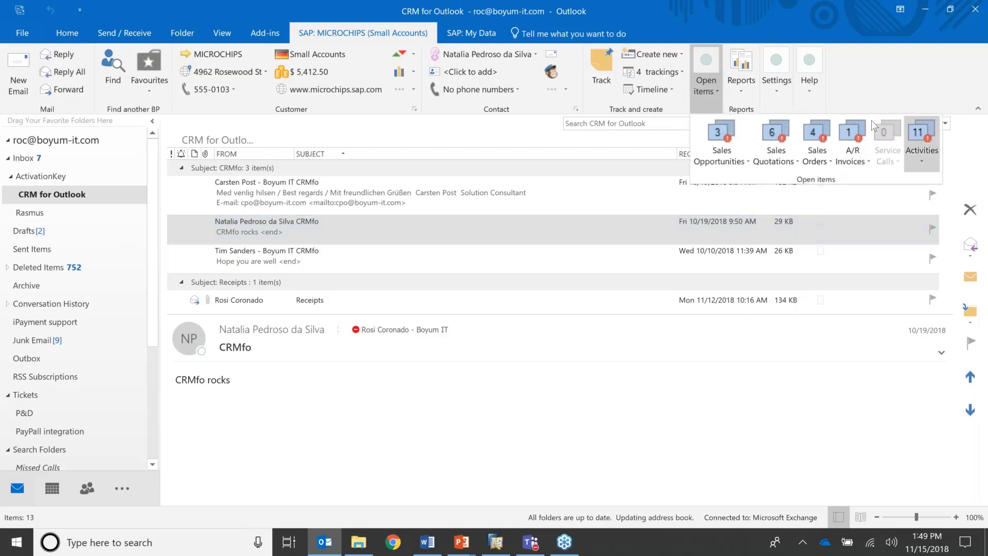
click(851, 155)
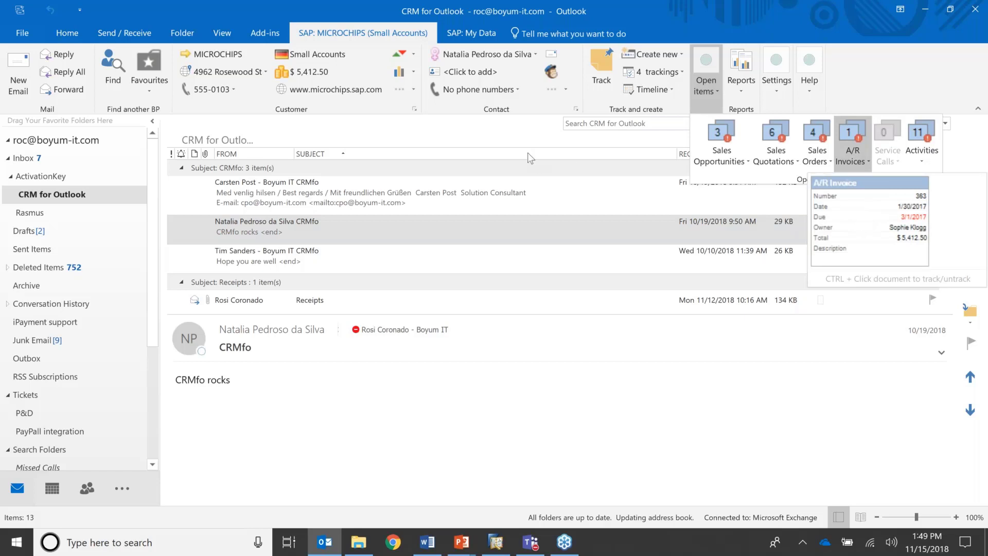
key(Escape)
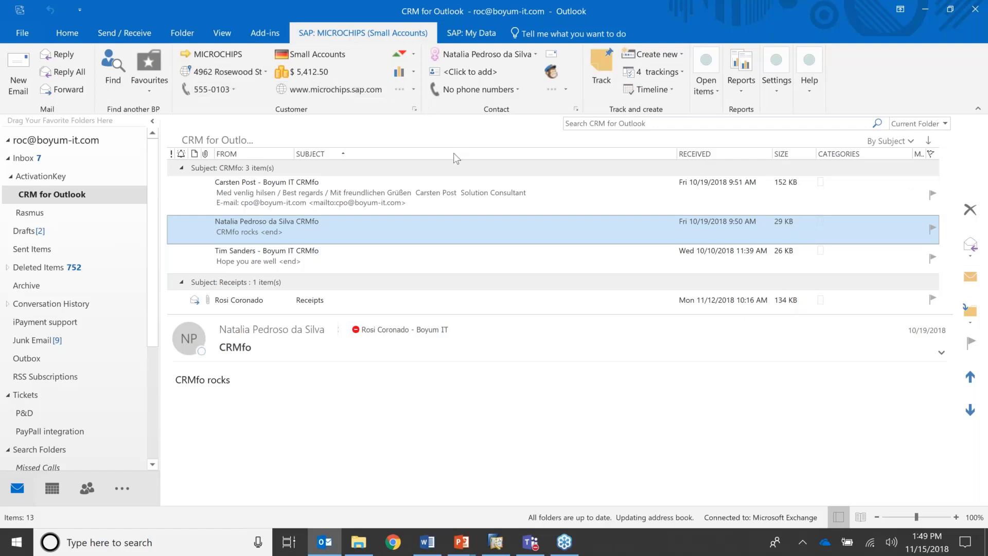
- On SAP: My Data, preview sales quotations and other lists, then list Upcoming activities starting with 287
click(477, 40)
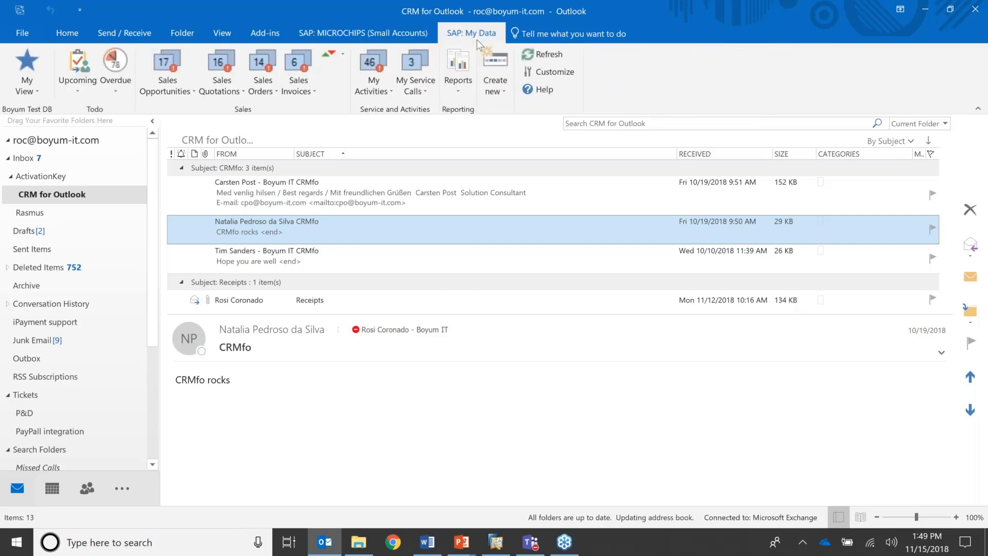
click(229, 85)
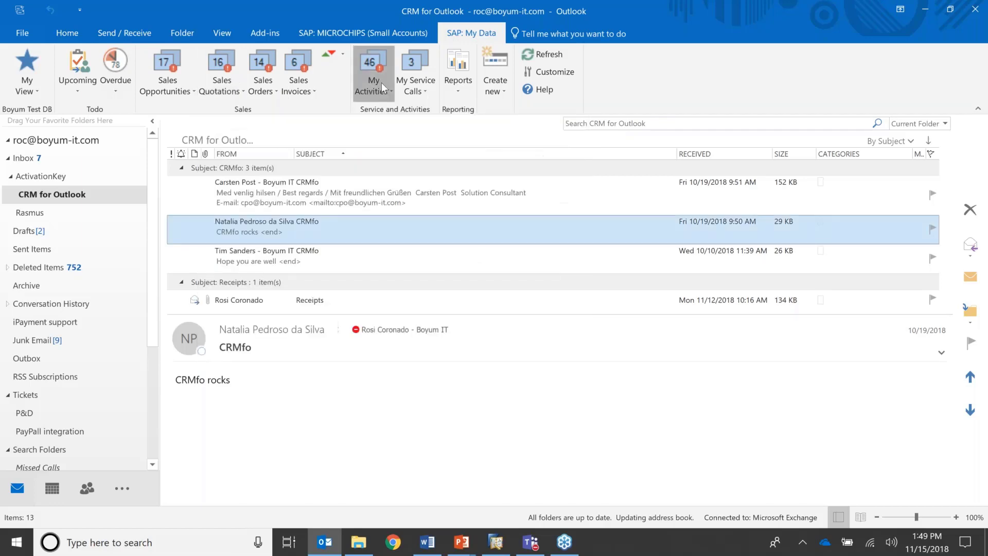
mouse_move(381, 81)
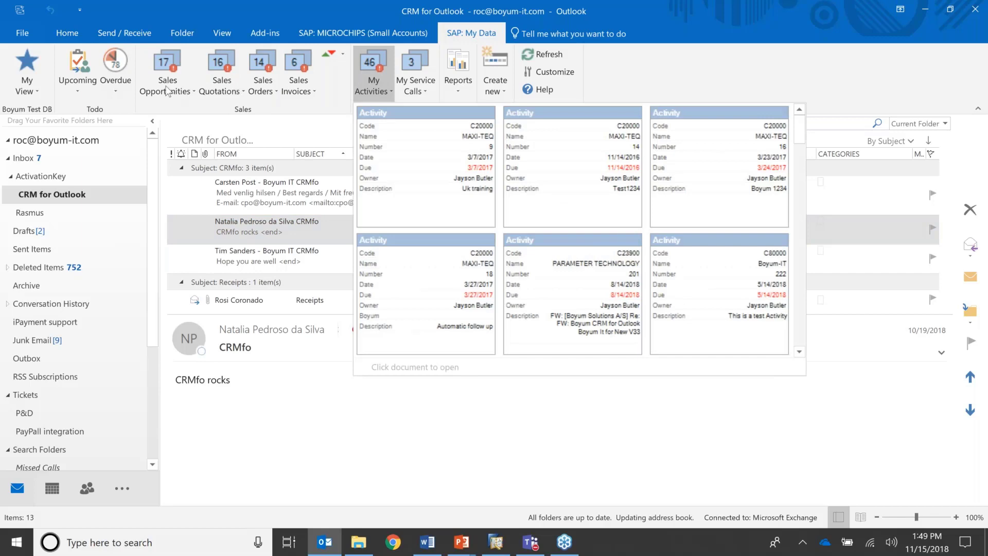
mouse_move(166, 90)
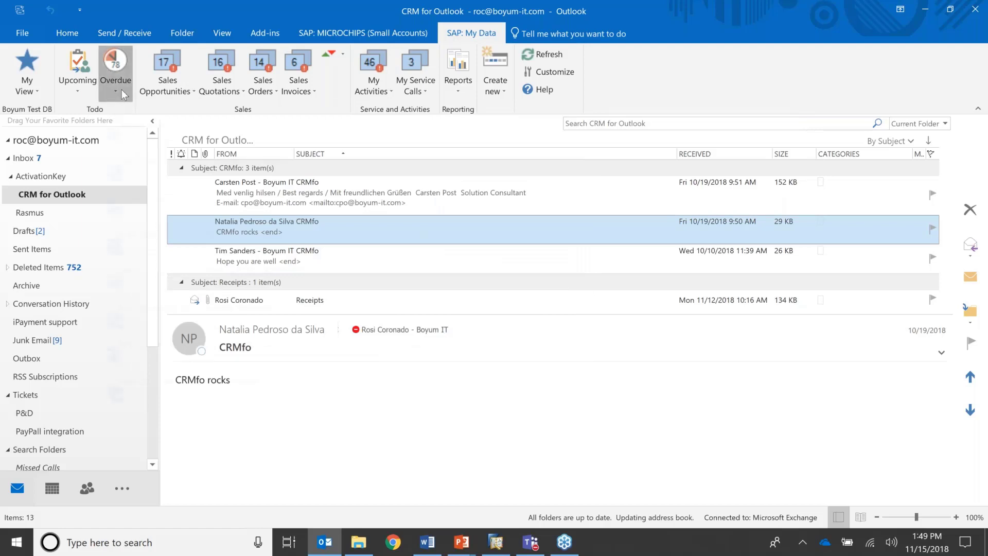
mouse_move(121, 89)
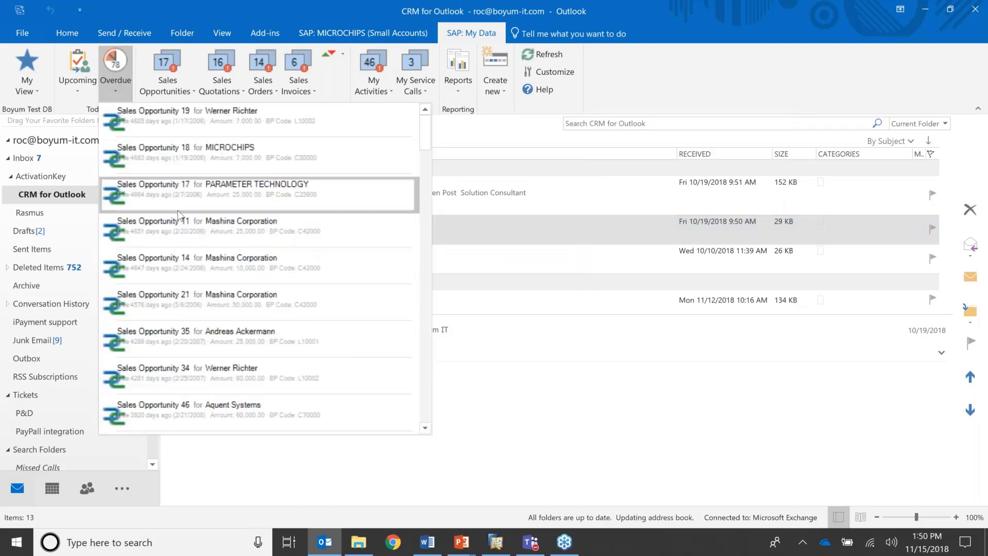
scroll(178, 210, down, 10)
scroll(167, 239, up, 10)
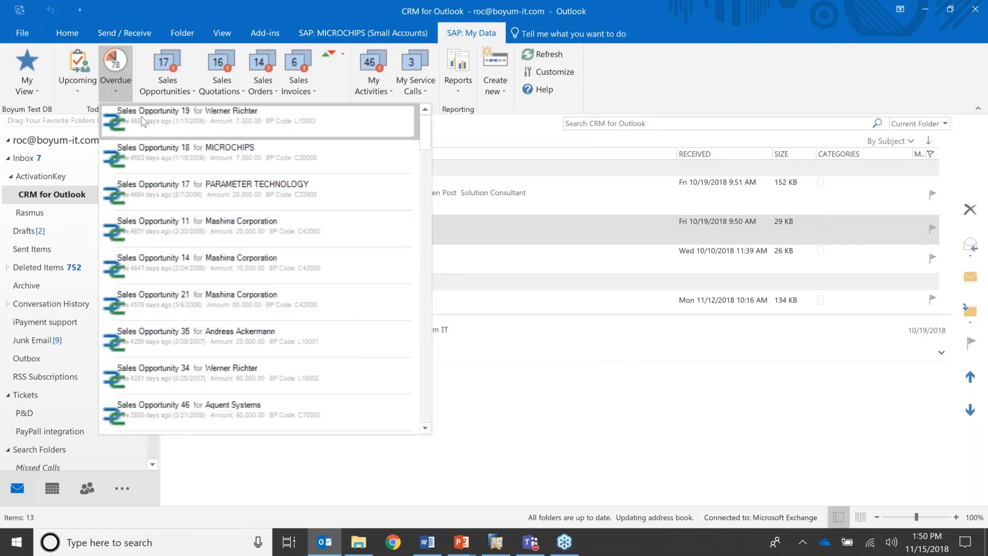
click(77, 91)
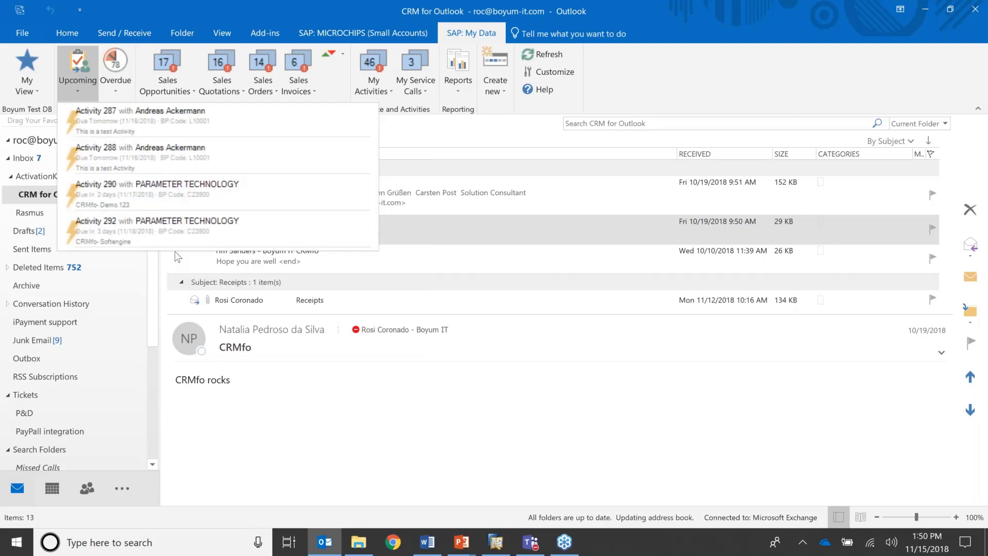
- Show the sales KPI panel with -207,603.00 year-to-date, then close it
click(341, 53)
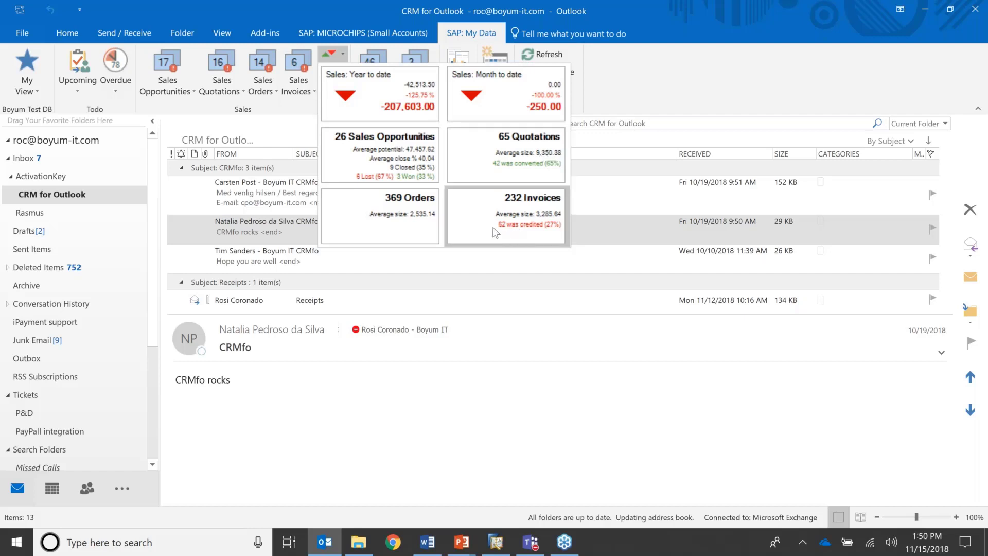
click(667, 87)
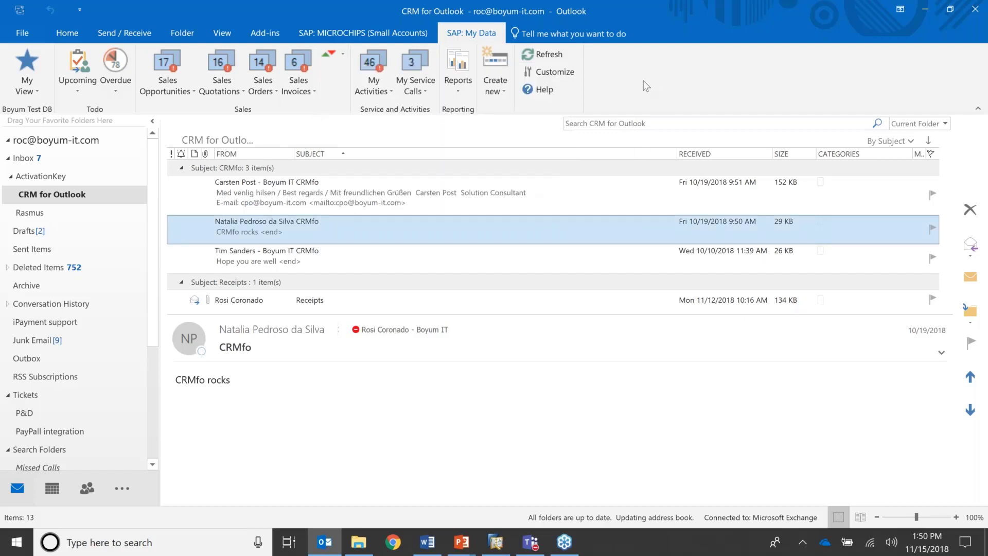
click(459, 90)
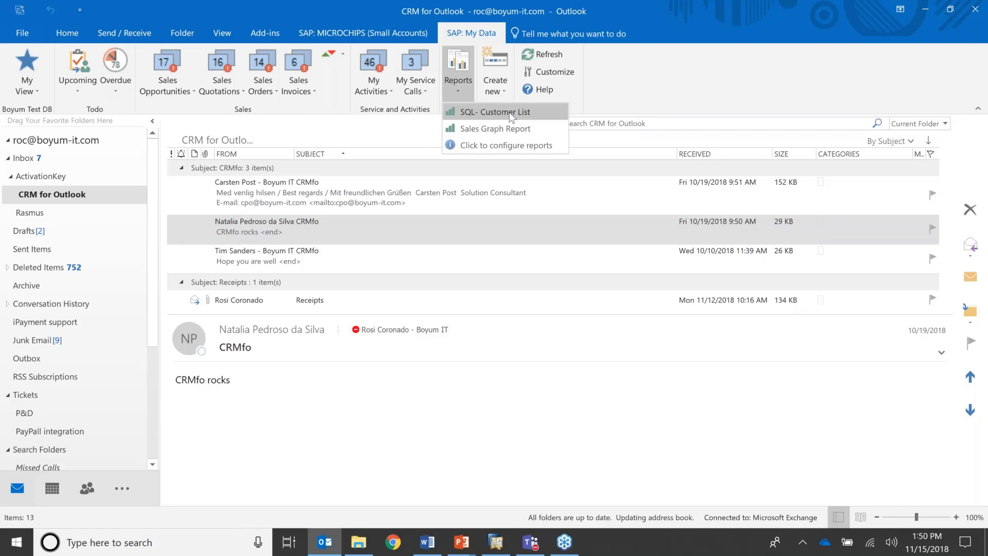
click(511, 115)
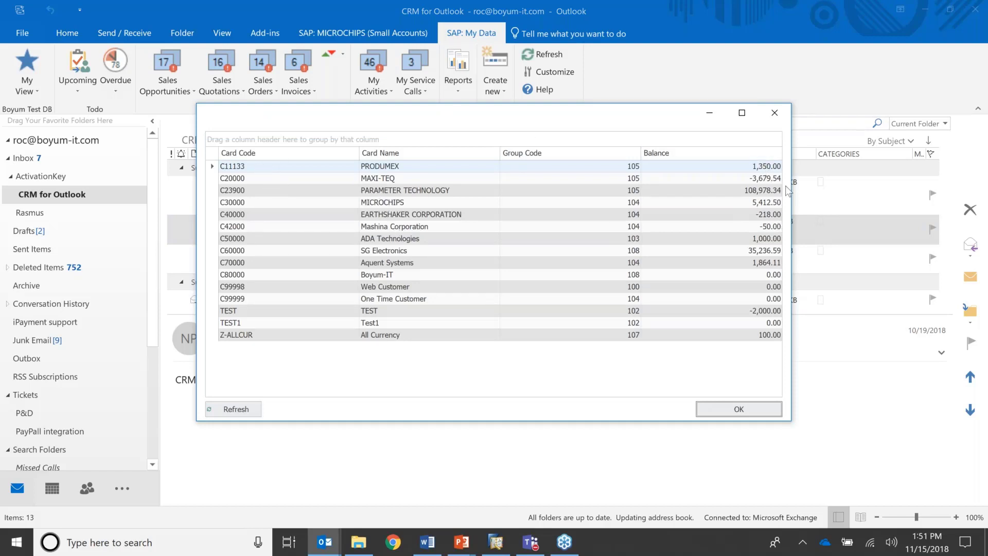
click(785, 120)
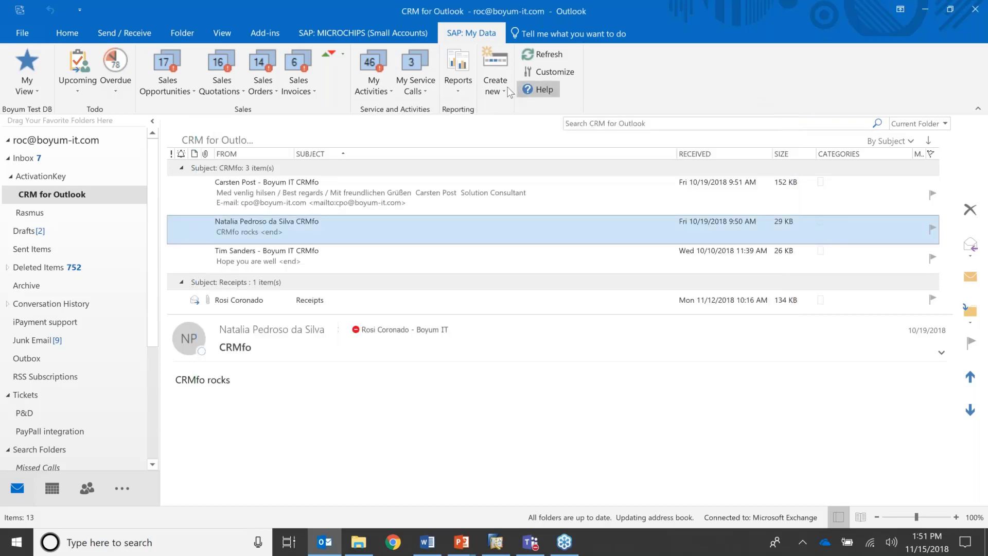
click(459, 88)
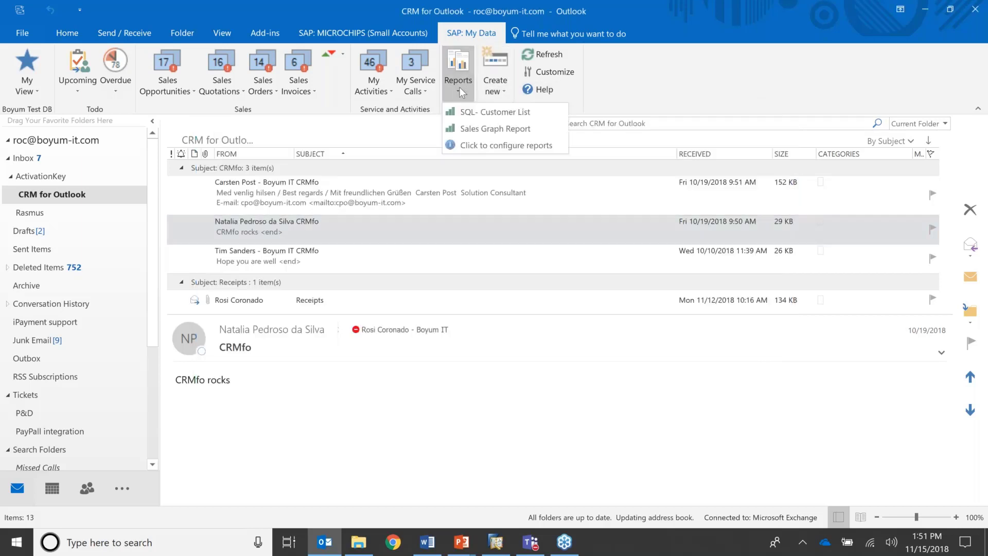
click(495, 129)
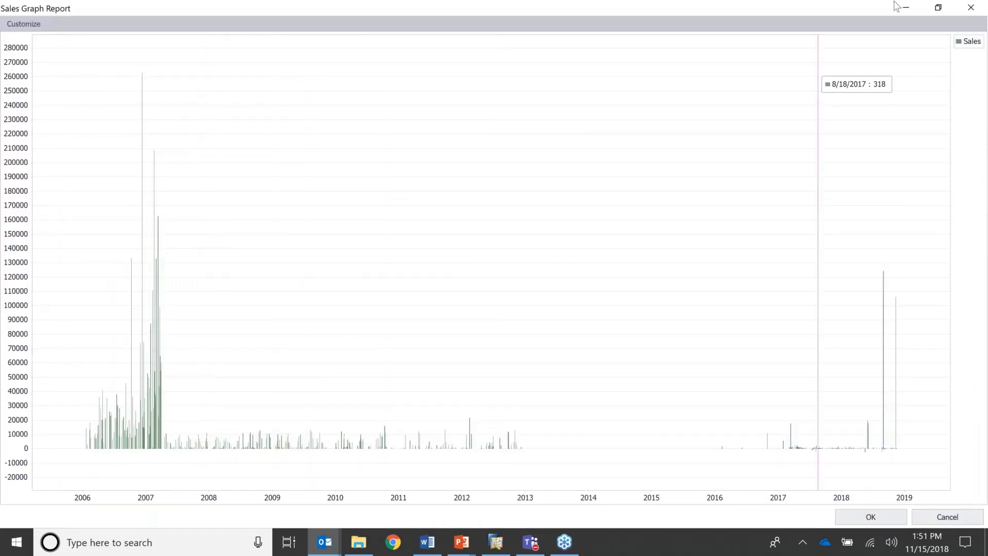
click(971, 11)
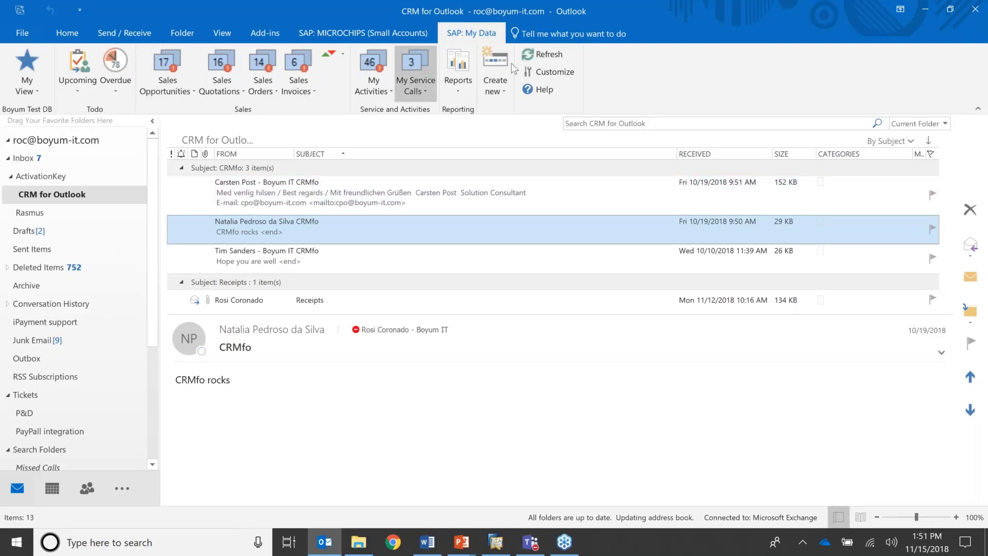
- Add open Purchase Quotations, Orders and Invoices to My Data, then preview the six purchase invoices
click(555, 72)
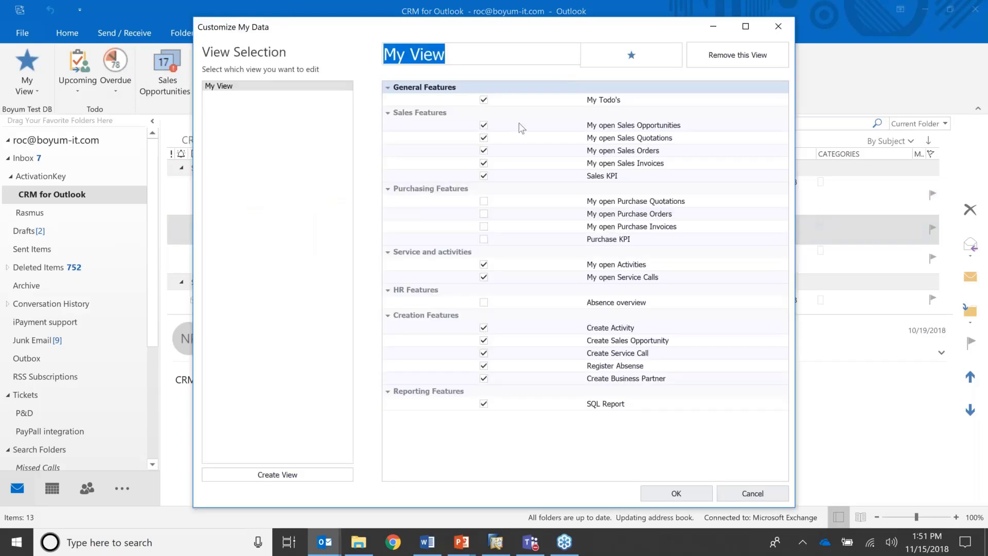
click(484, 201)
click(484, 214)
click(484, 227)
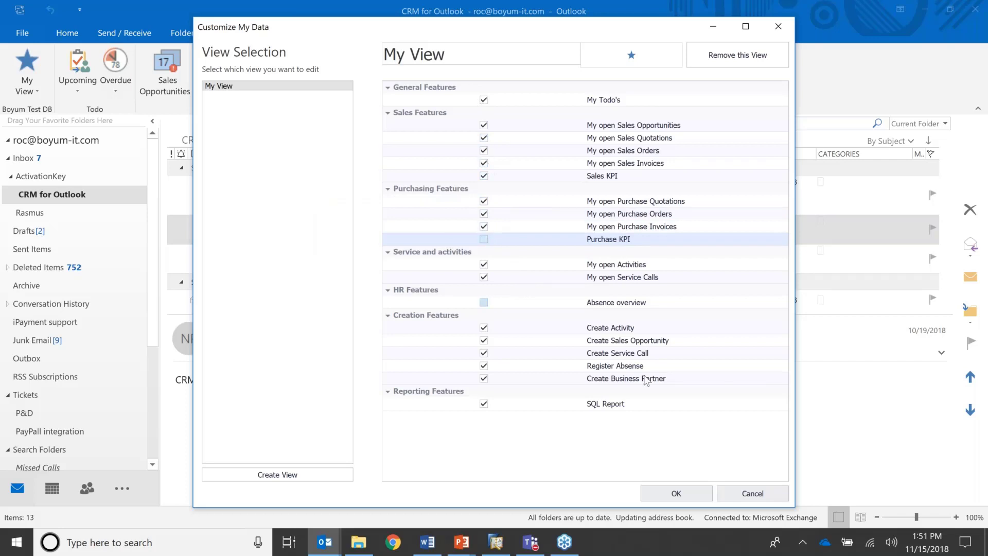
click(675, 493)
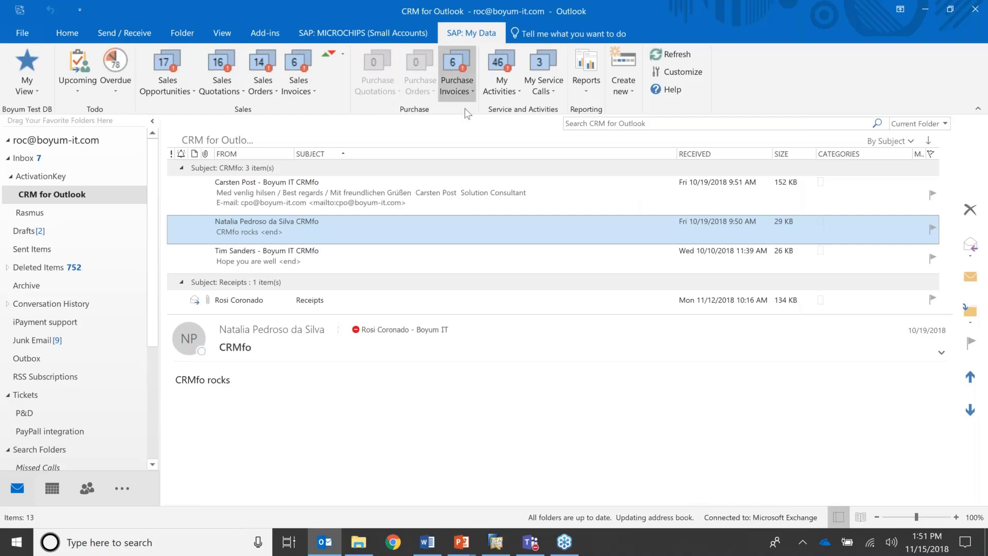
mouse_move(468, 88)
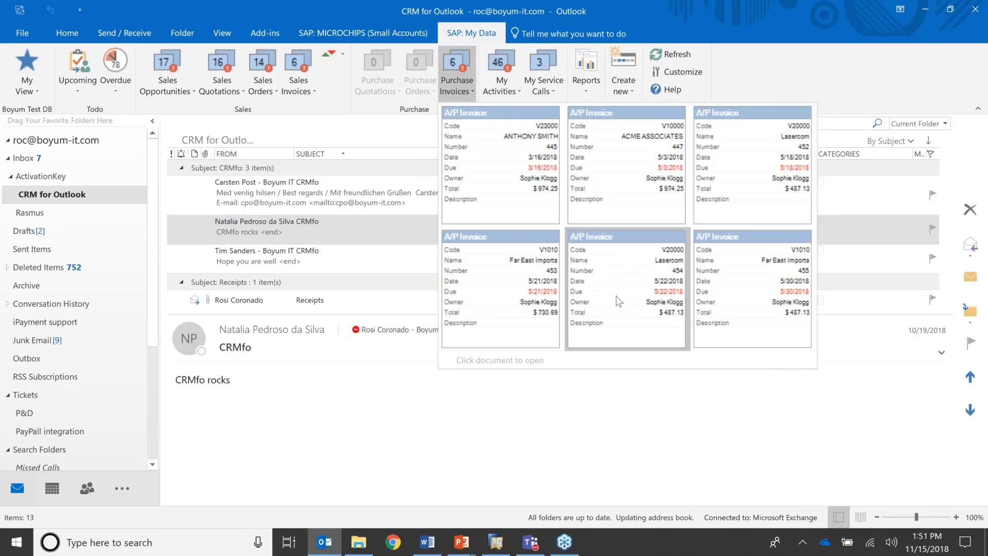
click(841, 76)
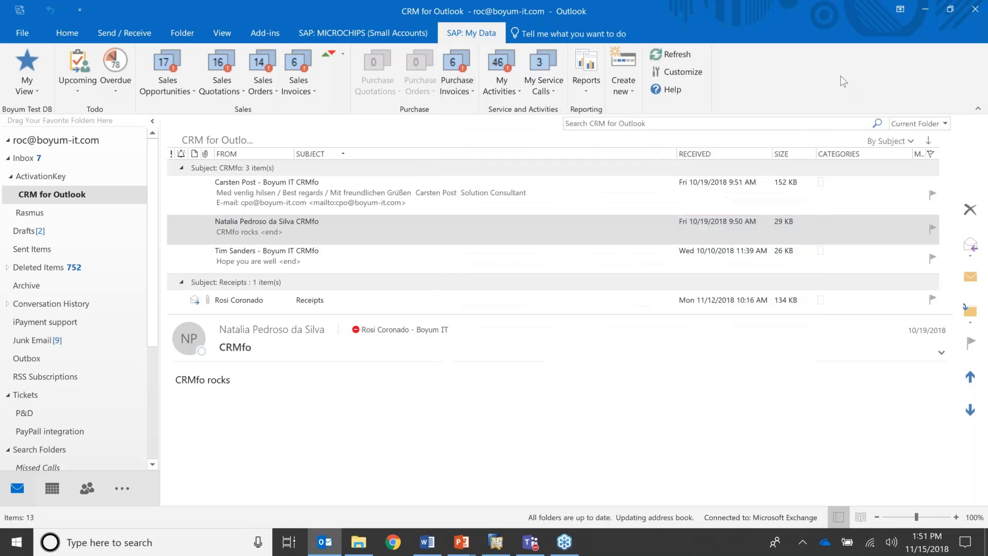
- Select the Receipts message with IMG_0842.JPG under SAP: MICROCHIPS, then search Windows for 'crm'
click(374, 34)
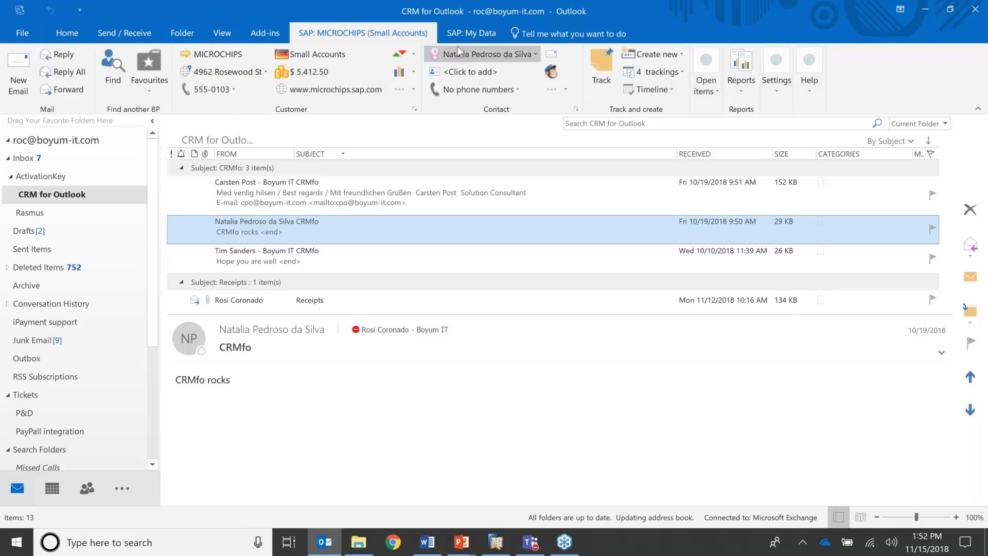
scroll(403, 202, down, 3)
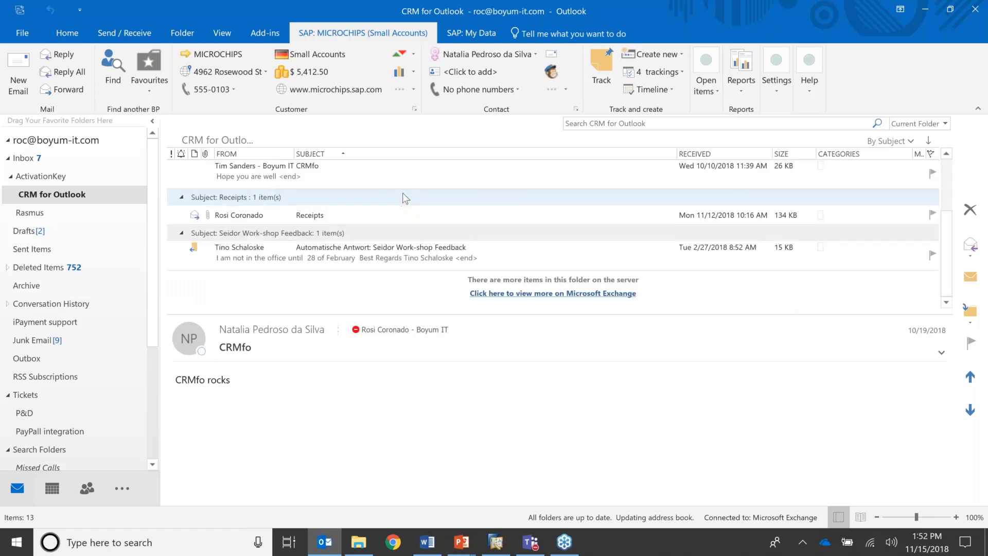
click(342, 212)
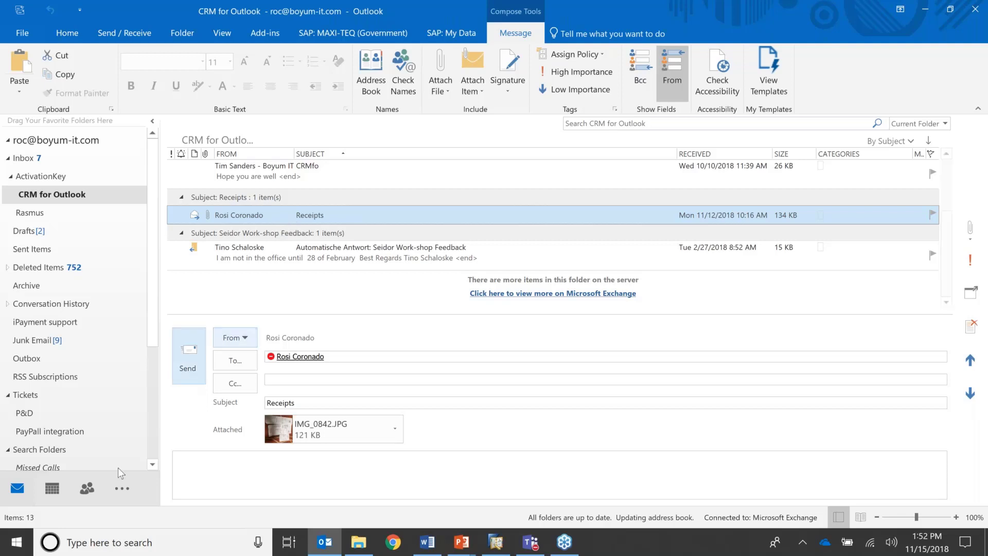
click(137, 542)
text(crm)
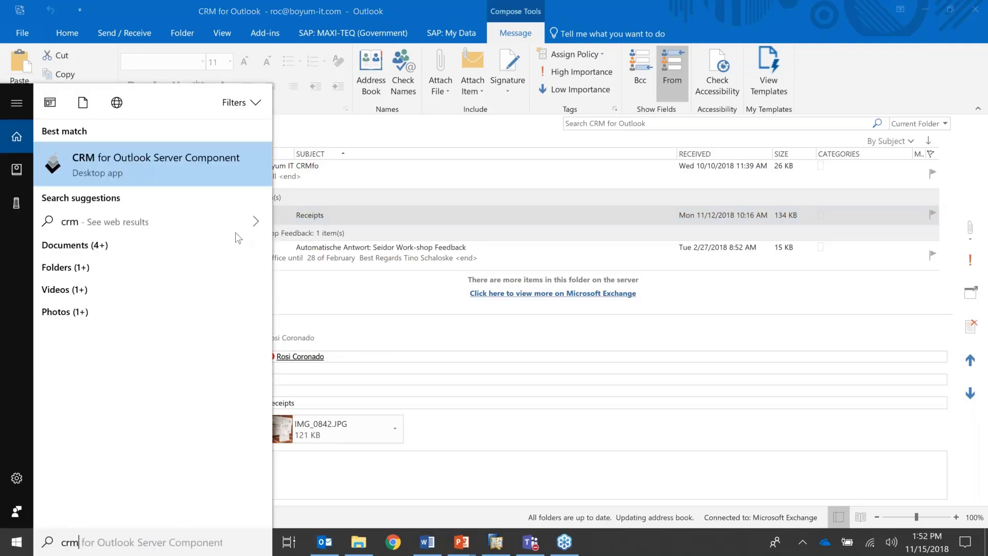
- Dismiss the search and show SAP: MAXI-TEQ details for the Receipts message, checking matching business partners
click(425, 135)
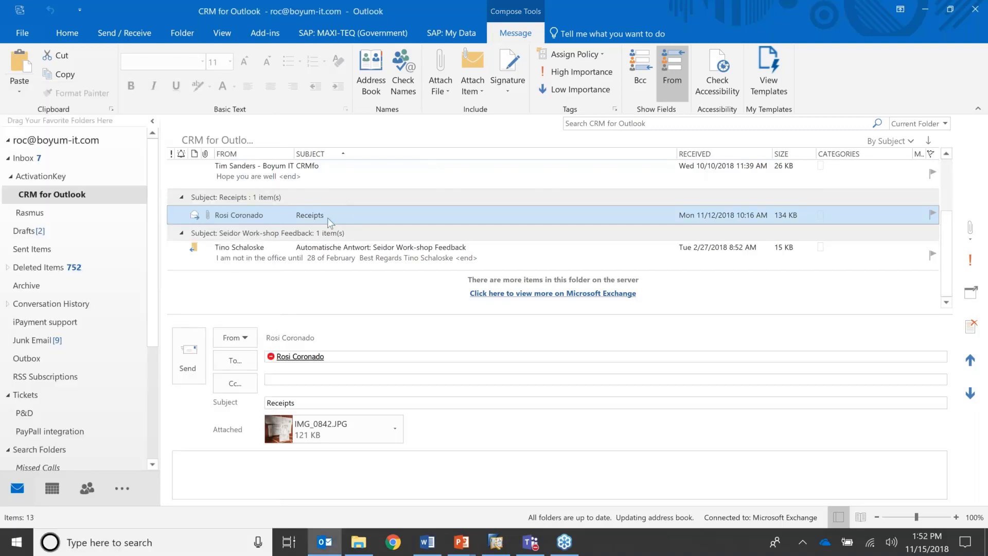
click(371, 32)
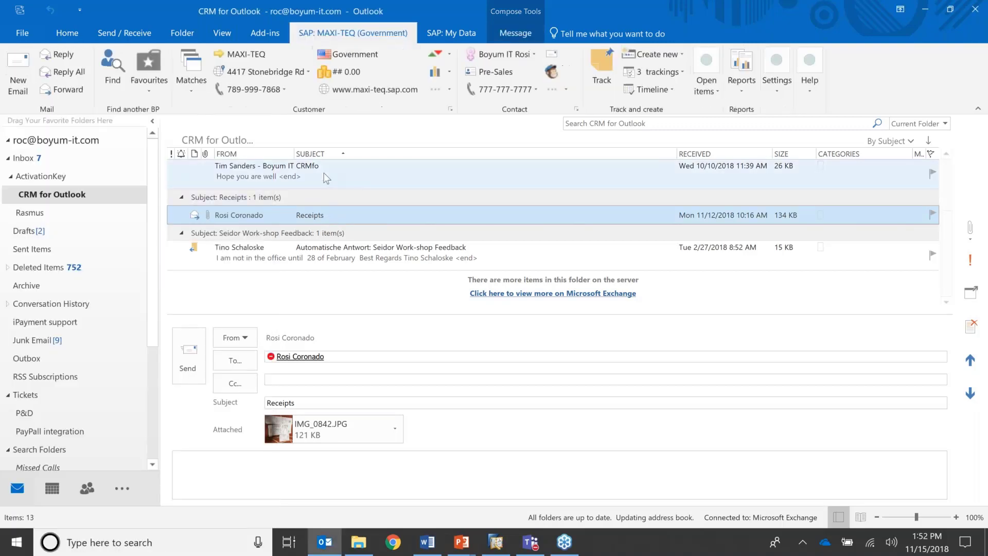
click(192, 90)
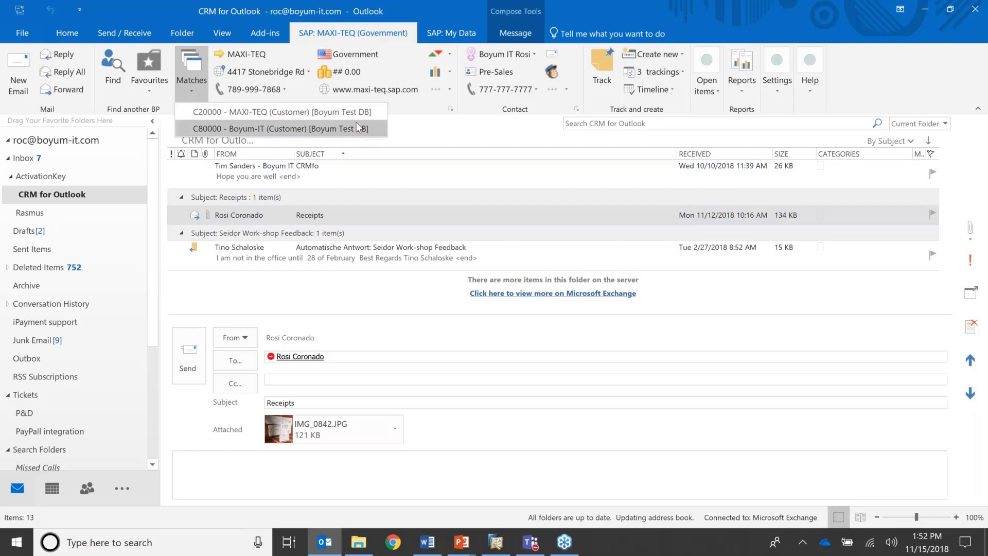
click(258, 214)
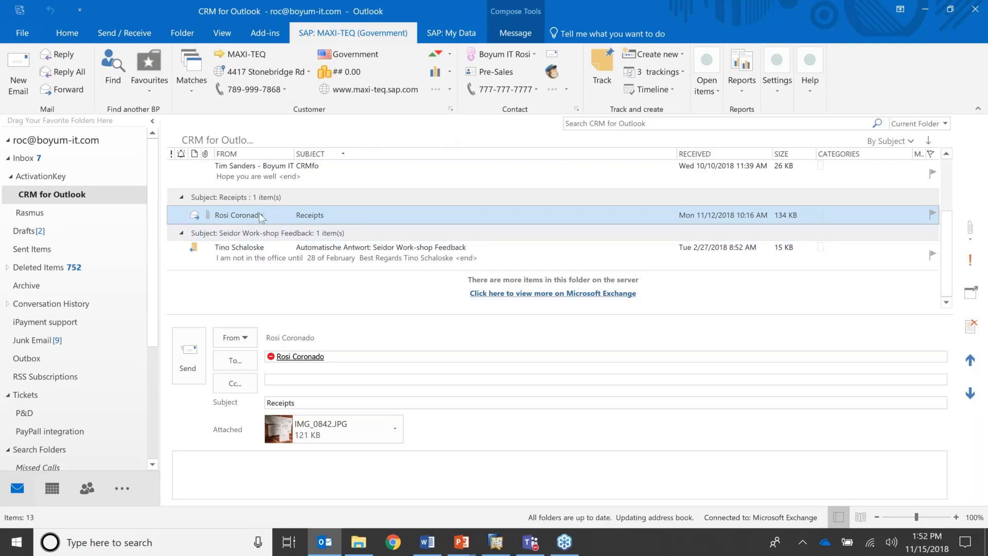
- Create and save a new MAXI-TEQ activity from the Receipts email with its IMG_0842 attachment
click(682, 56)
click(708, 72)
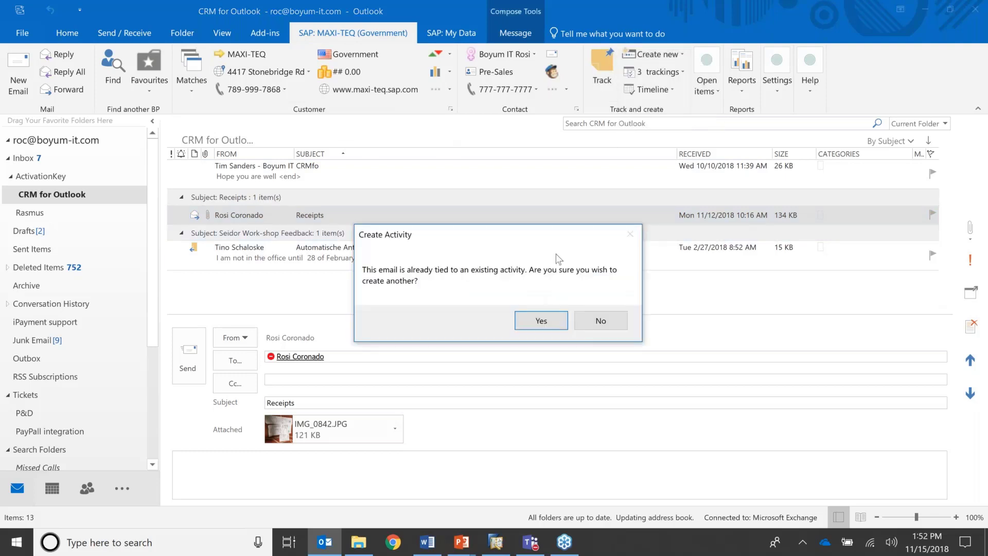
click(539, 325)
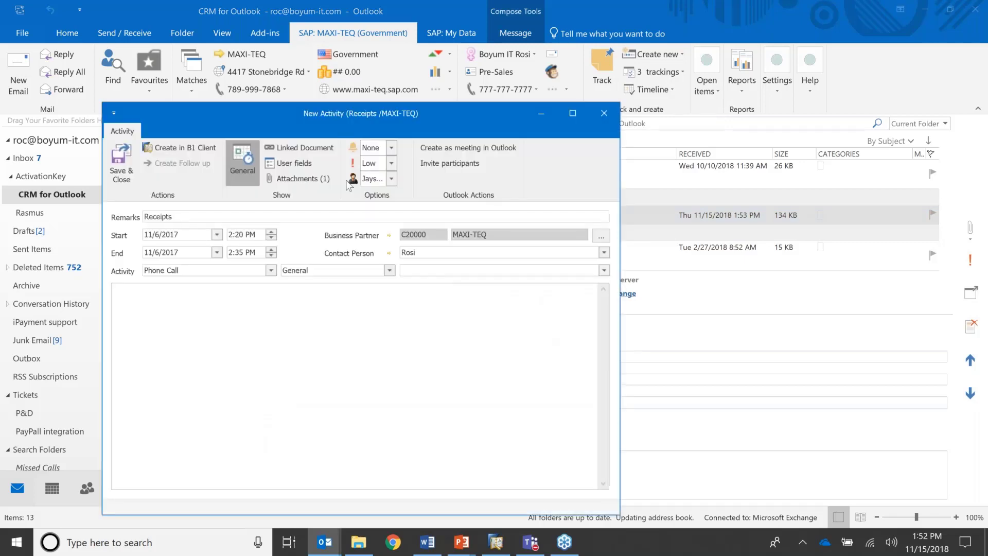
click(317, 183)
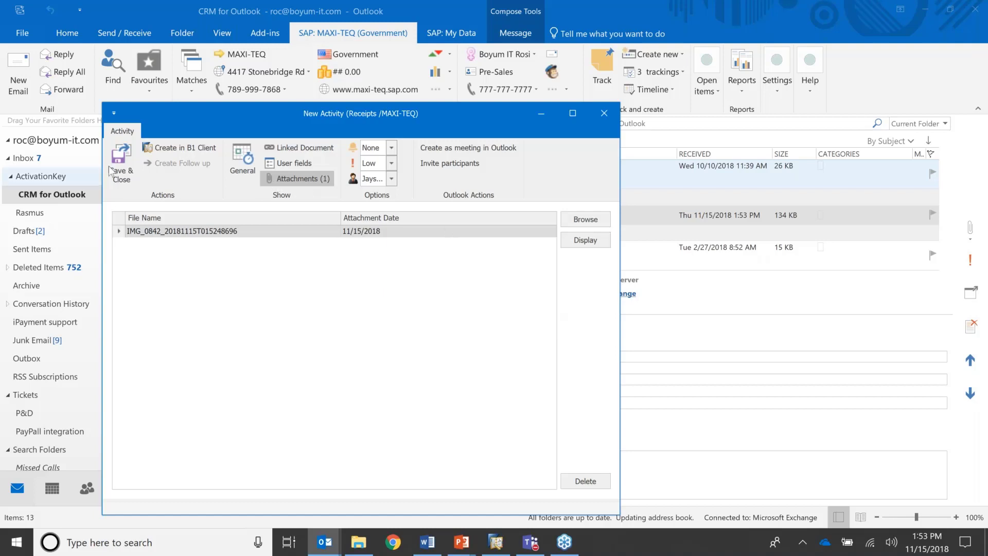
click(603, 112)
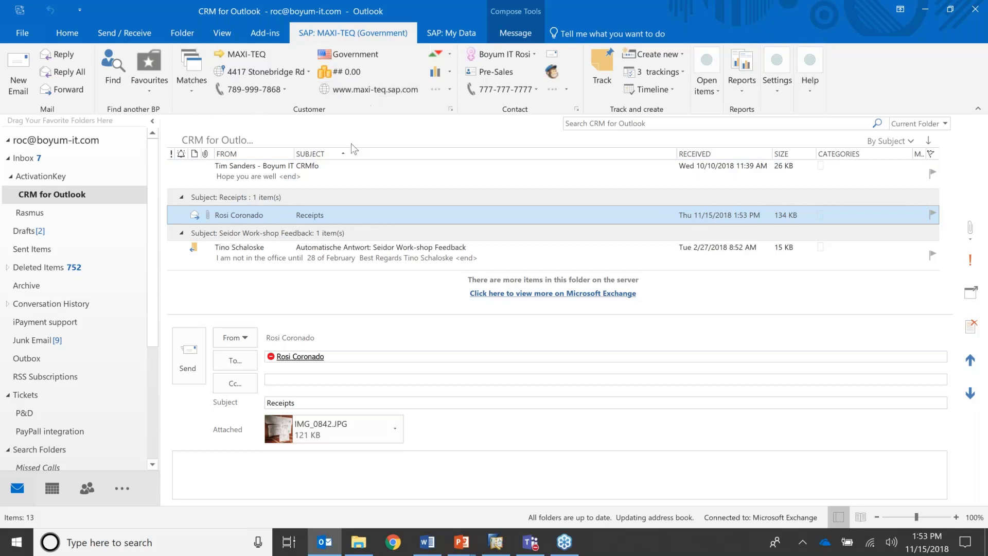
click(446, 35)
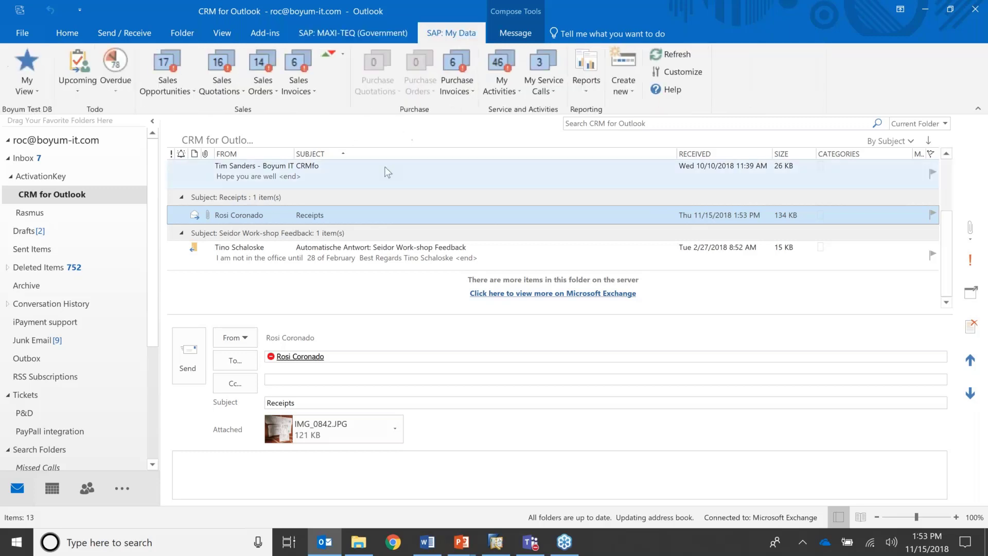